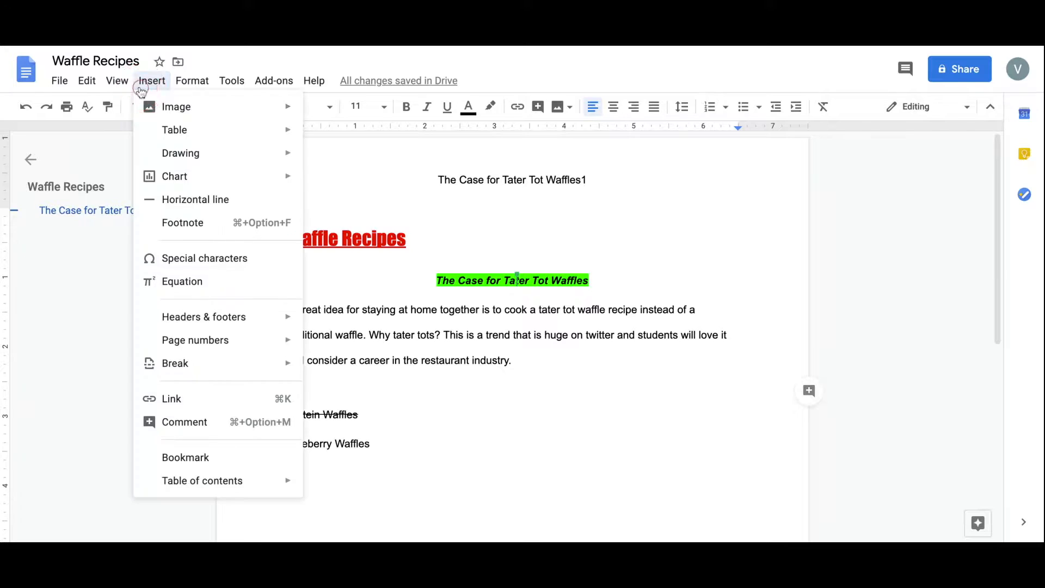
# Upload TaterTot.png from the Images folder and insert it below the opening paragraph.
pyautogui.moveTo(150, 106)
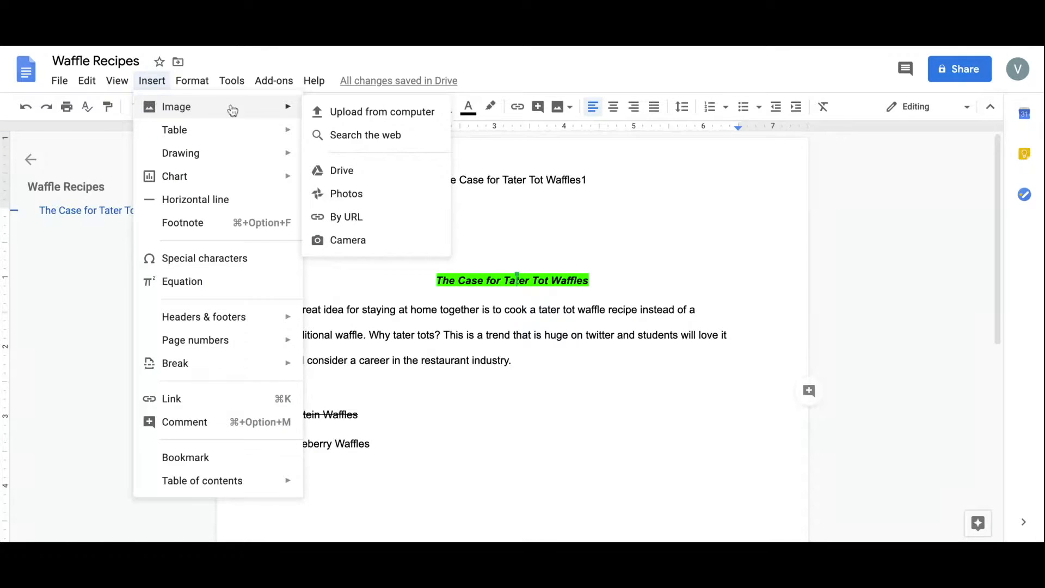
pyautogui.click(351, 125)
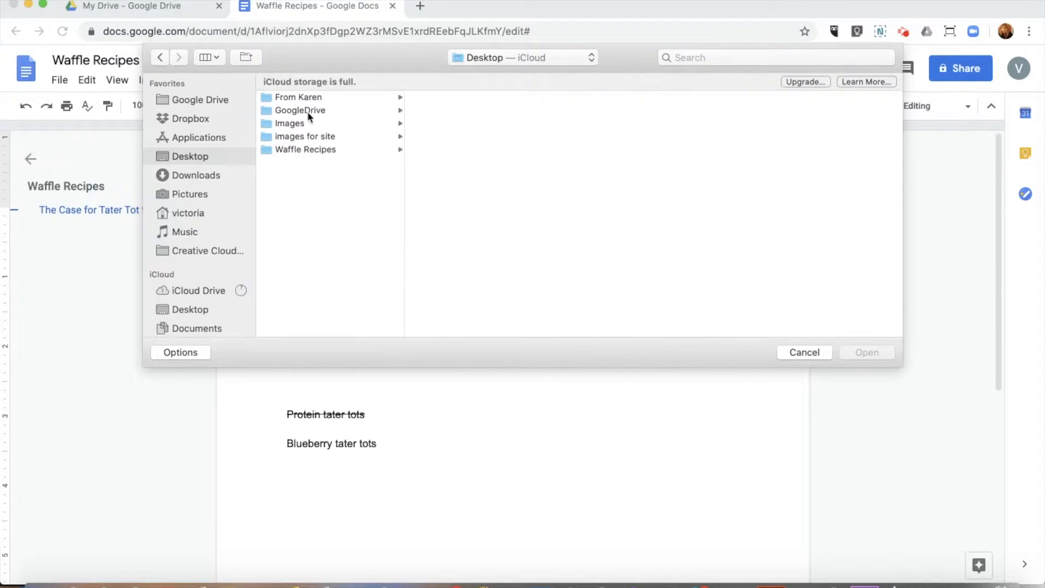
pyautogui.click(294, 122)
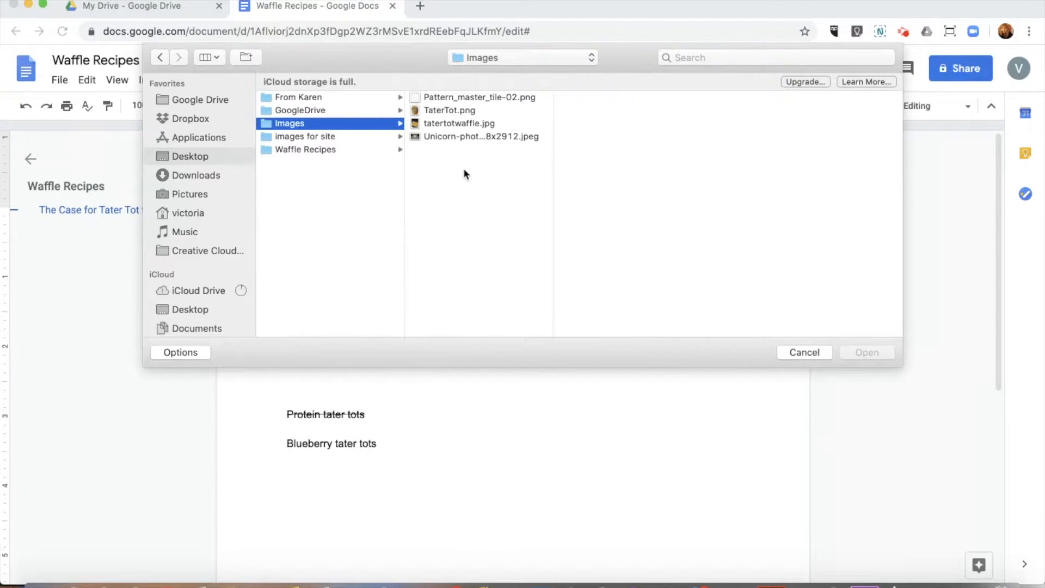
pyautogui.click(468, 111)
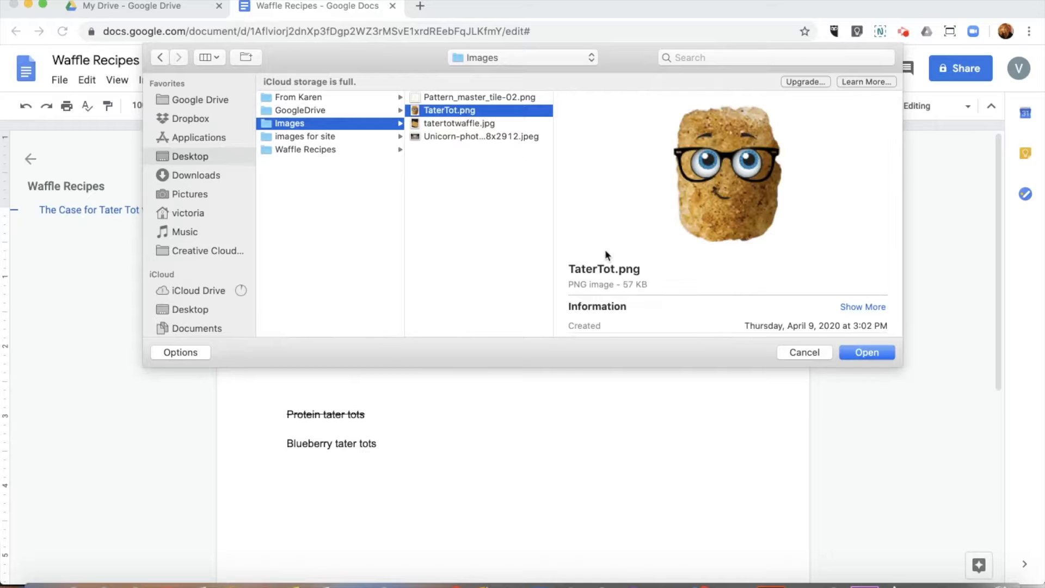
pyautogui.click(868, 354)
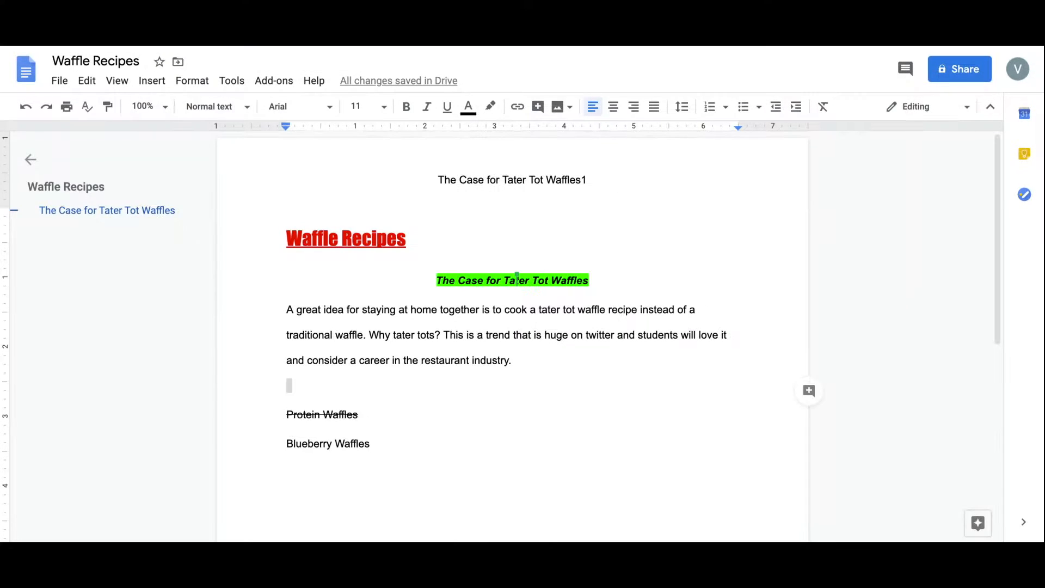
# Shrink the tater tot picture and move it up beside the Waffle Recipes title.
pyautogui.click(541, 513)
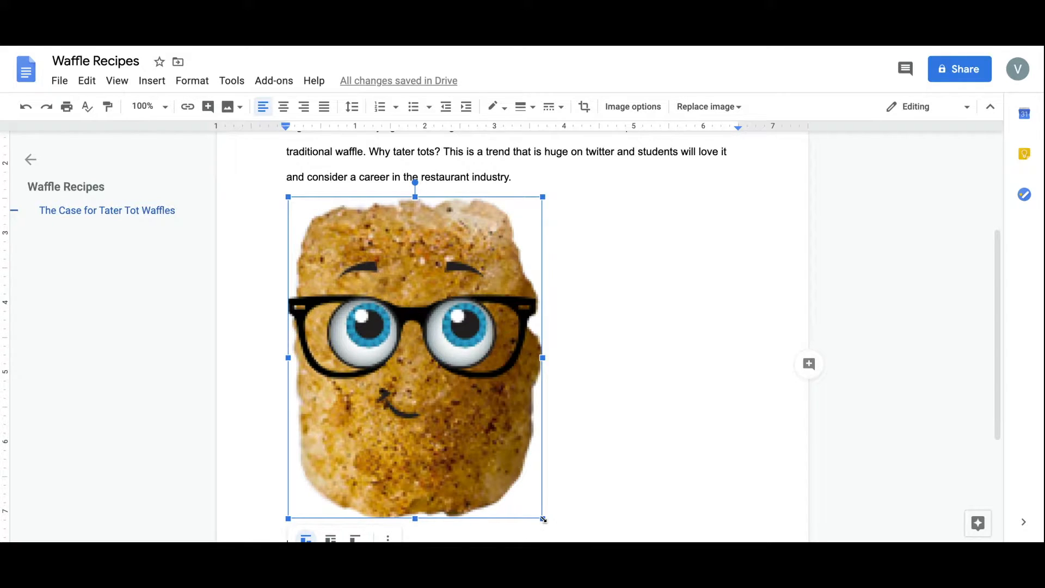
pyautogui.moveTo(542, 519); pyautogui.dragTo(387, 322)
pyautogui.scroll(2, 467, 349)
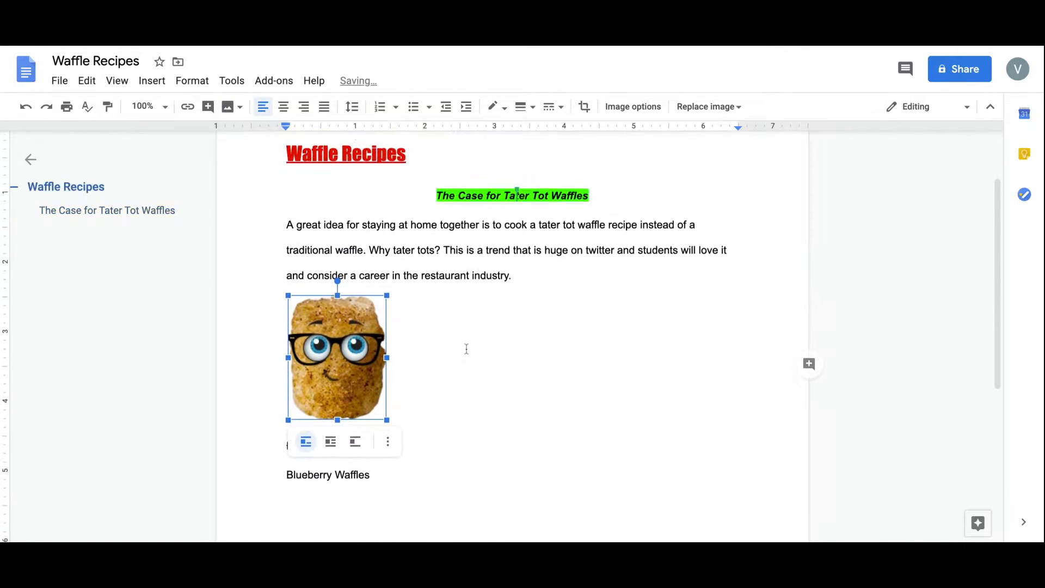
pyautogui.scroll(1, 467, 348)
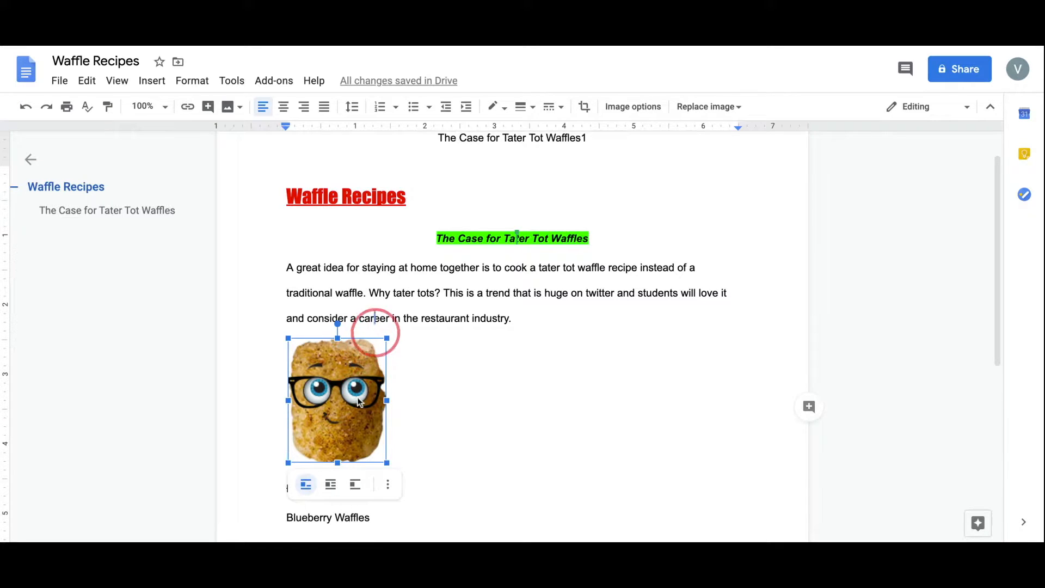
pyautogui.moveTo(342, 234); pyautogui.dragTo(283, 190)
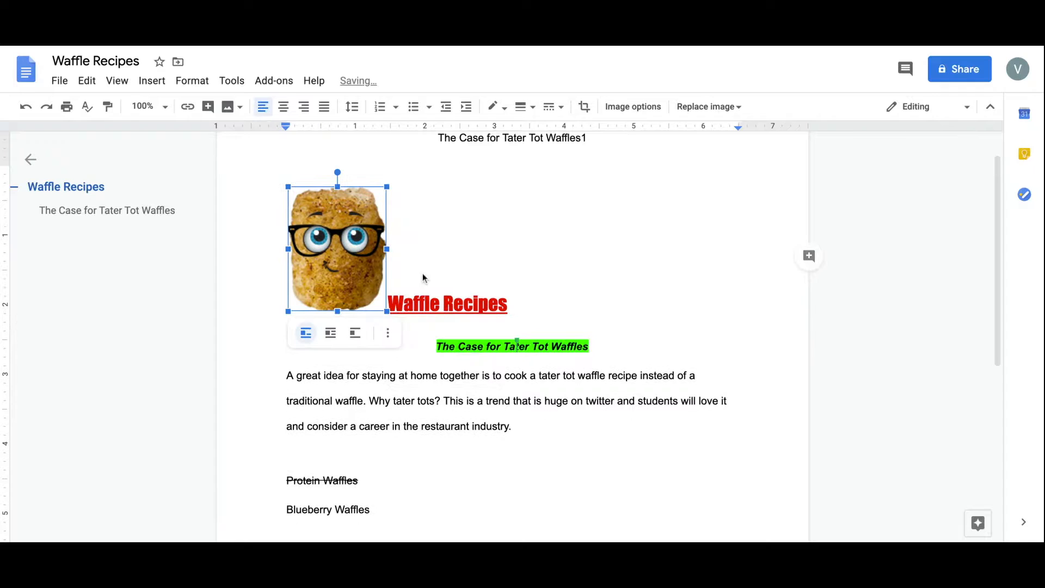
# Insert an empty 3x3 table below the green heading.
pyautogui.click(421, 465)
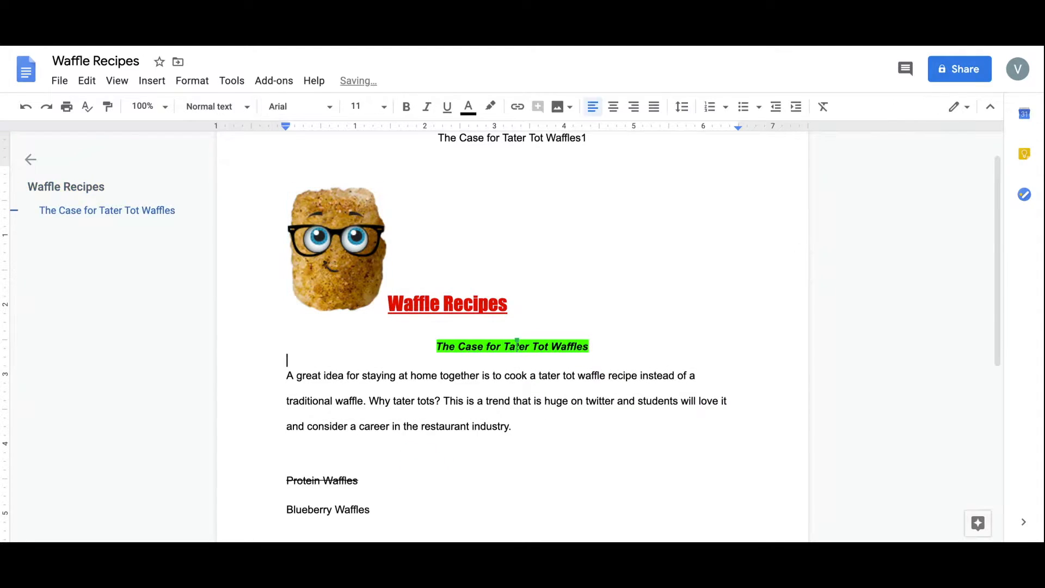
pyautogui.click(151, 80)
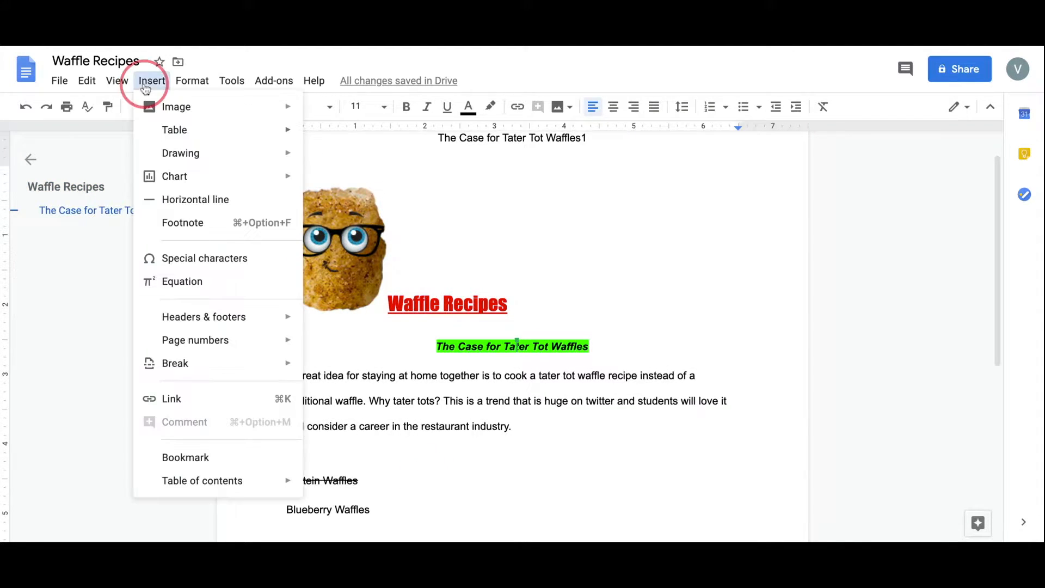
pyautogui.moveTo(166, 131)
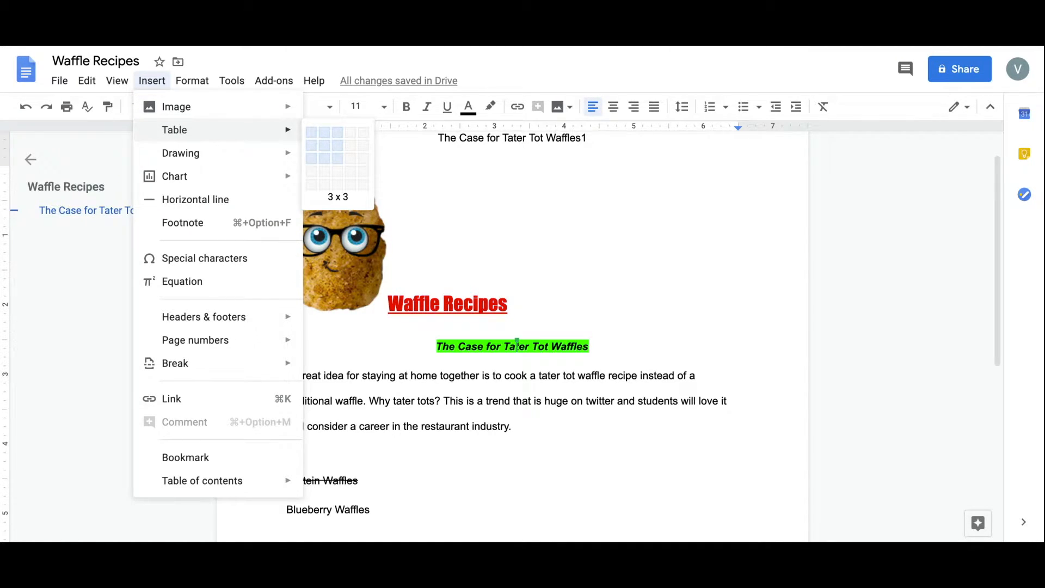
pyautogui.click(338, 159)
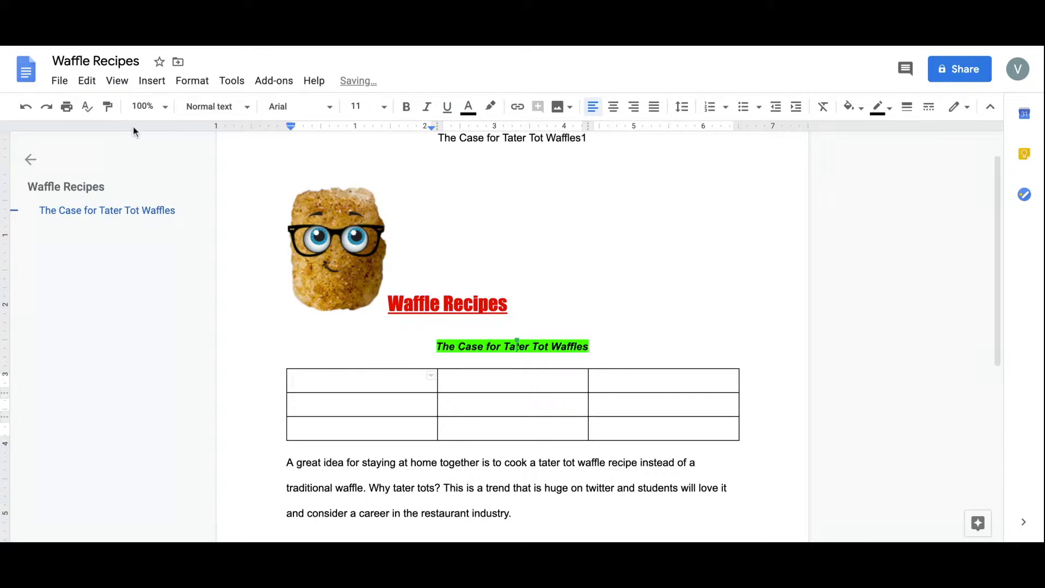
# Create a new empty drawing and save and close it.
pyautogui.click(145, 80)
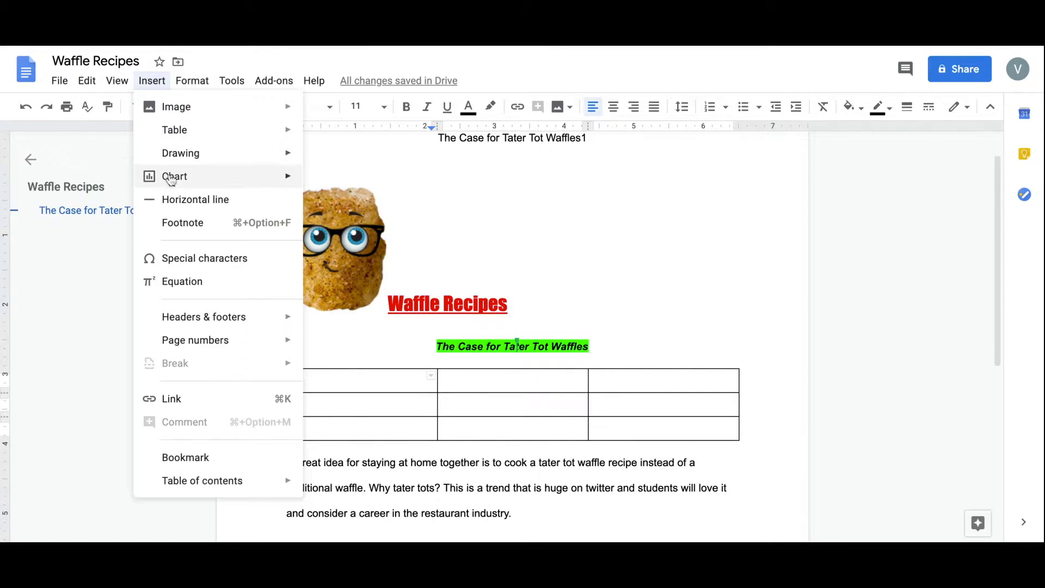
pyautogui.moveTo(181, 162)
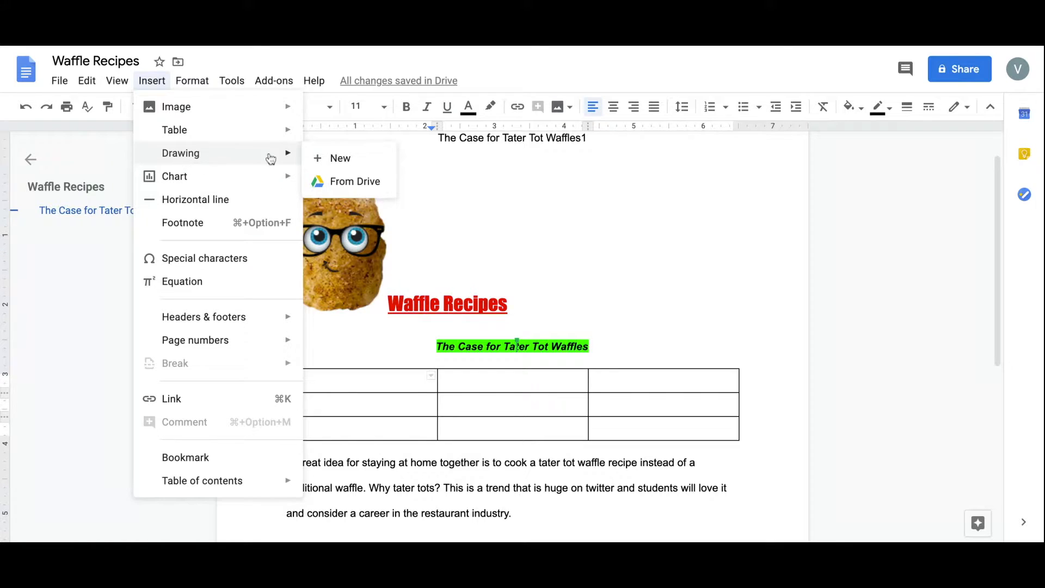
pyautogui.click(319, 159)
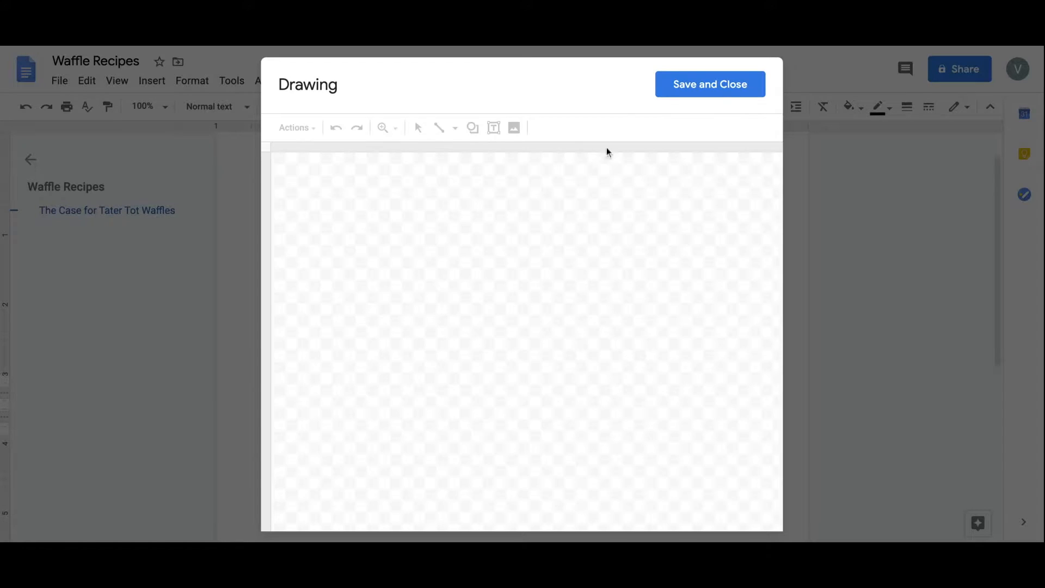
pyautogui.click(715, 94)
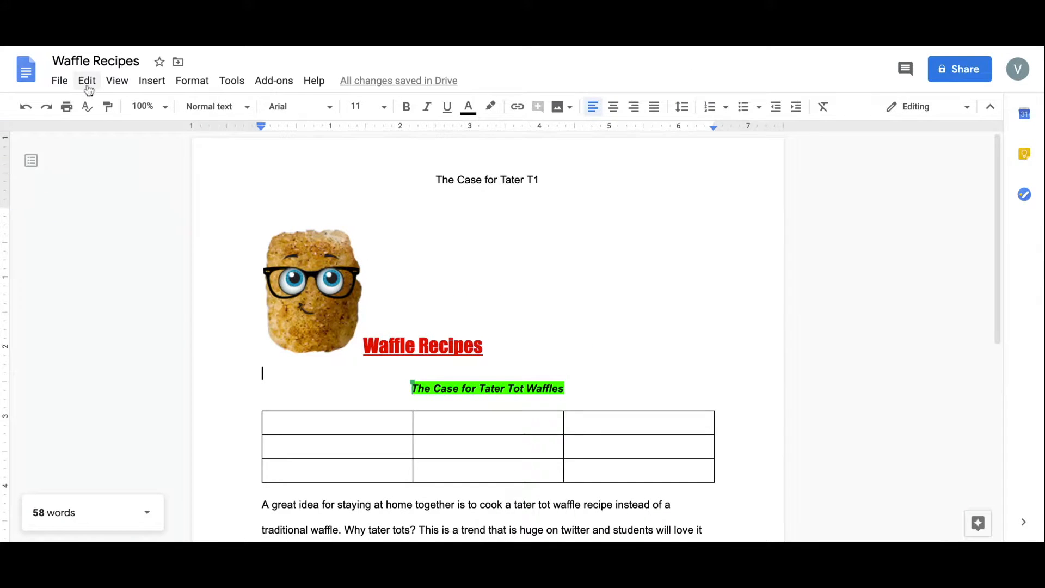
# Replace every 'waffle' in the document with 'tater tot' using Find and replace.
pyautogui.click(87, 82)
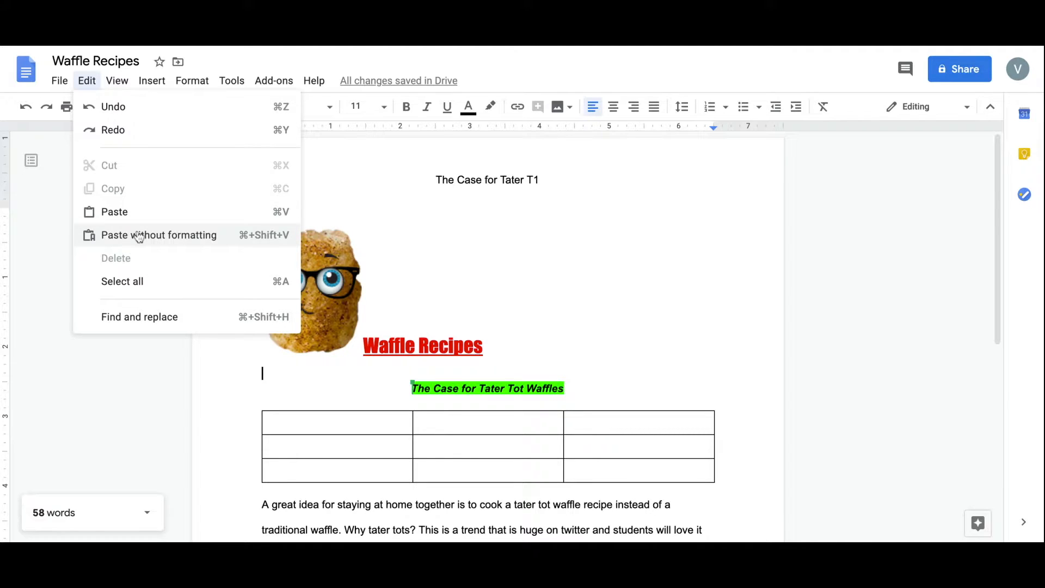
pyautogui.click(137, 282)
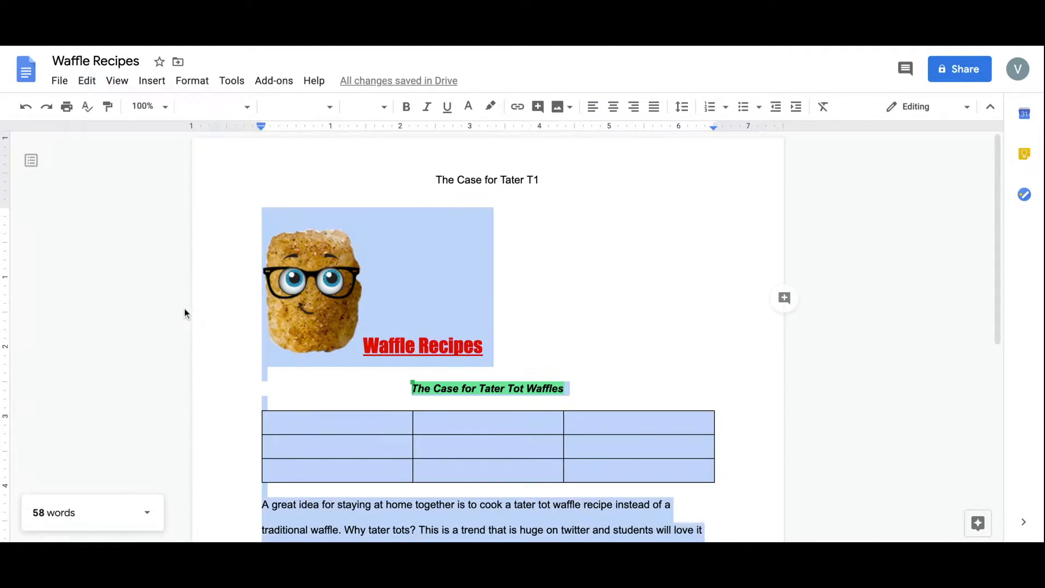
pyautogui.click(87, 81)
pyautogui.click(148, 317)
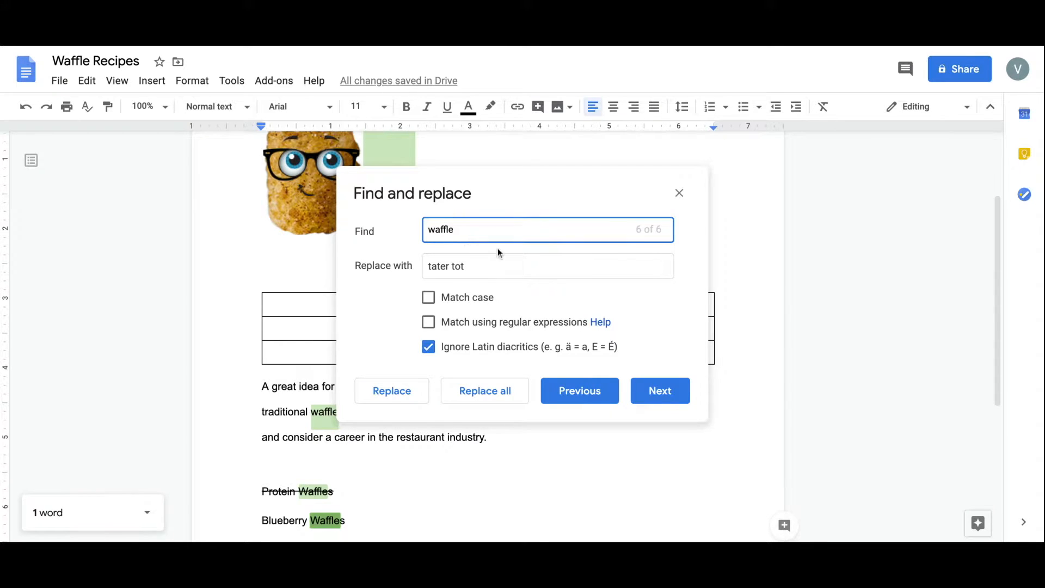
pyautogui.click(655, 401)
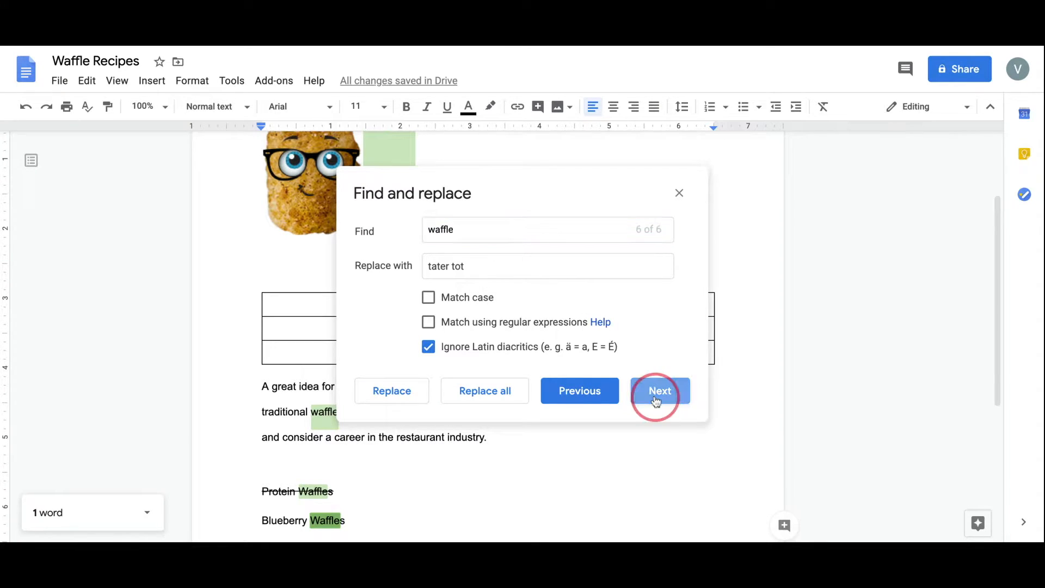
pyautogui.click(474, 401)
pyautogui.click(680, 193)
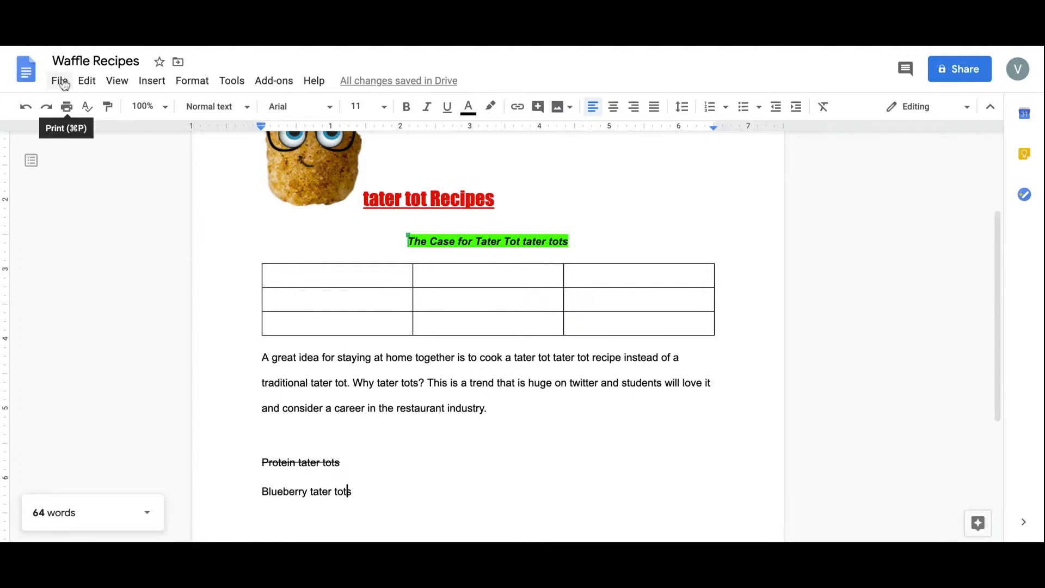
# Reveal the File menu's Version history submenu with its naming and history options.
pyautogui.click(87, 80)
pyautogui.click(60, 80)
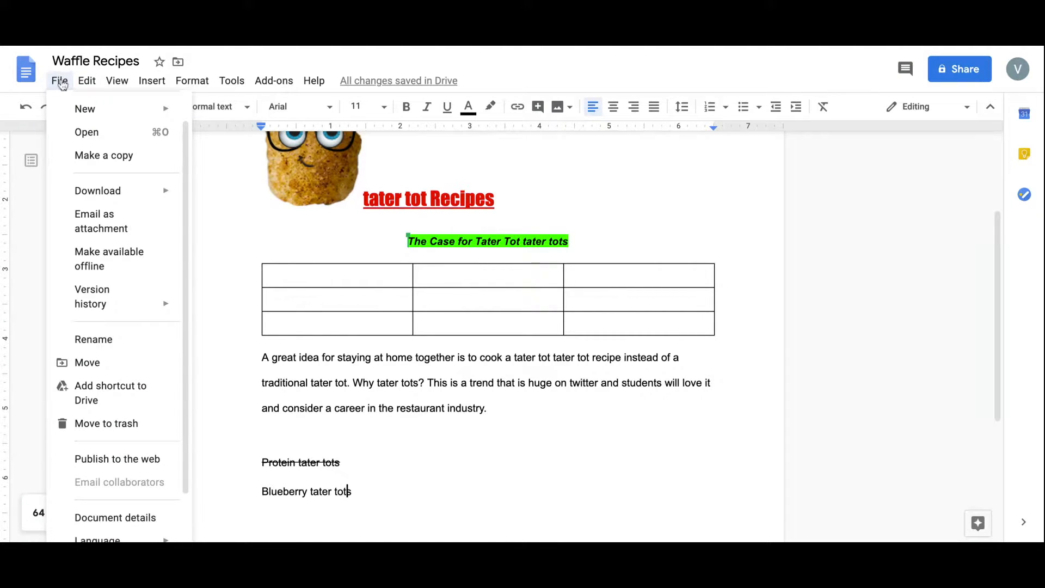
pyautogui.moveTo(74, 107)
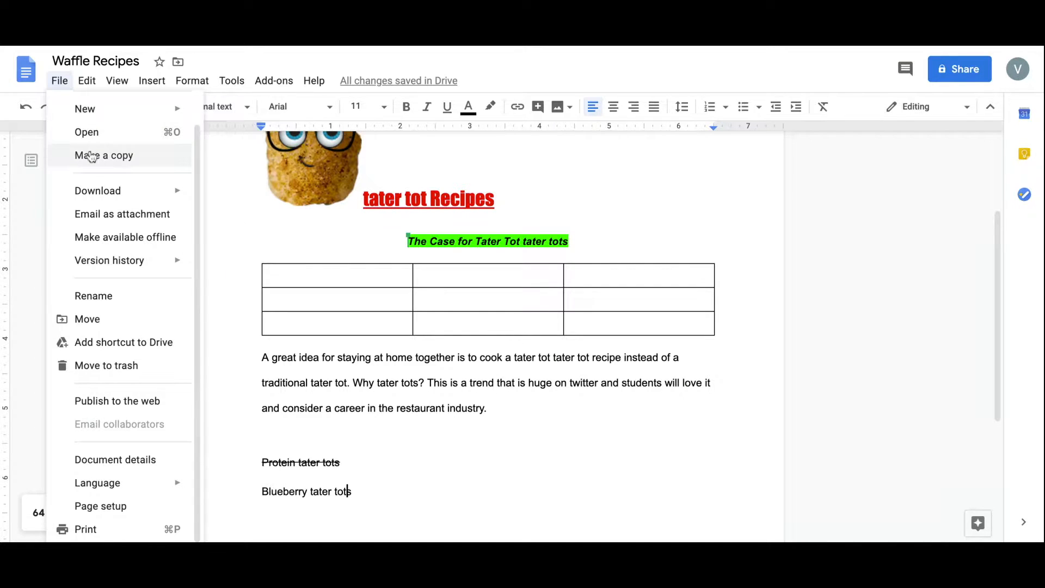
pyautogui.moveTo(92, 189)
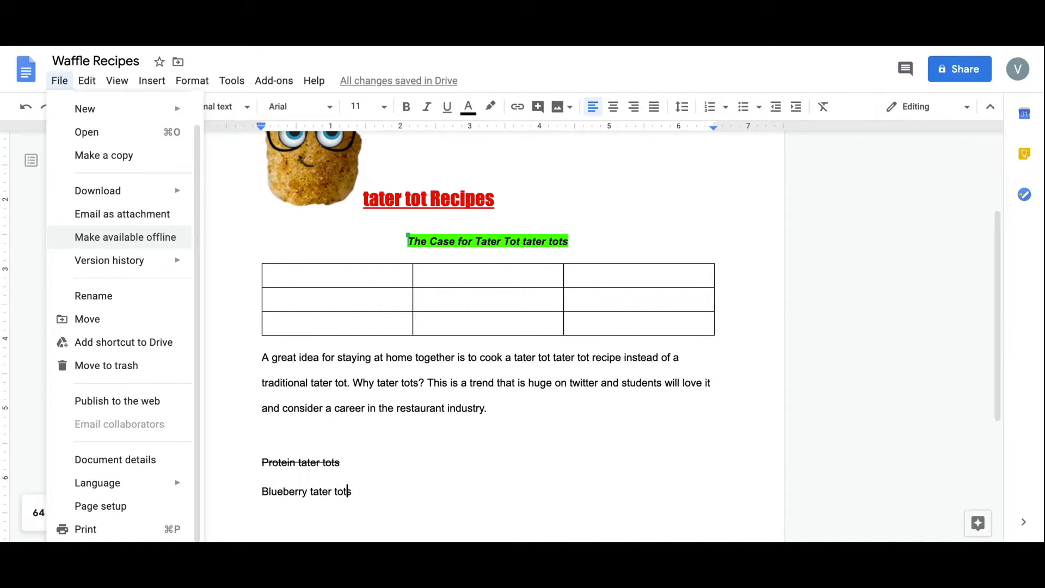
pyautogui.moveTo(125, 265)
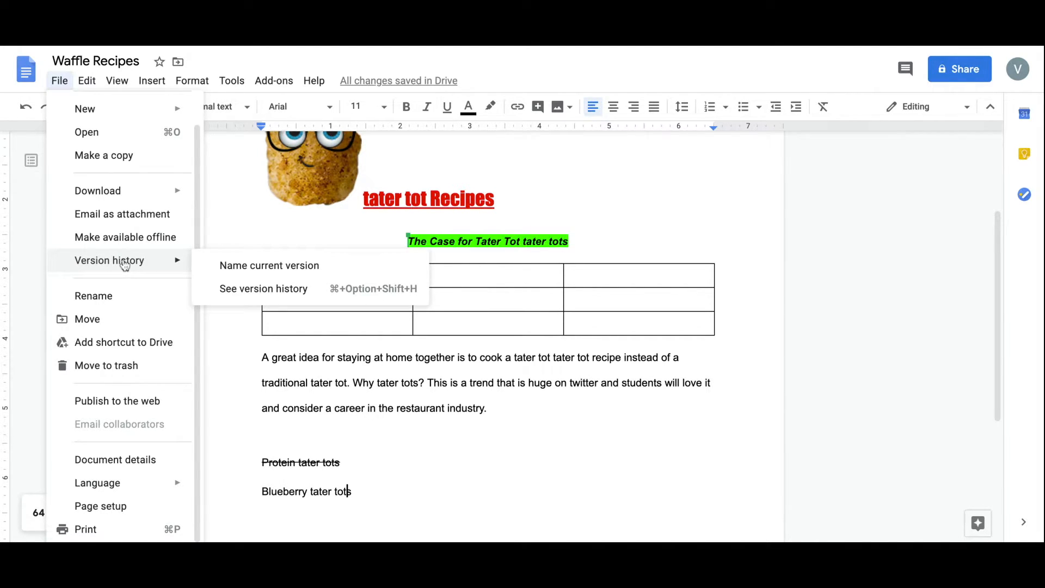
# Preview the April 10 3:58 PM version, then restore the April 10 5:39 PM version.
pyautogui.click(259, 290)
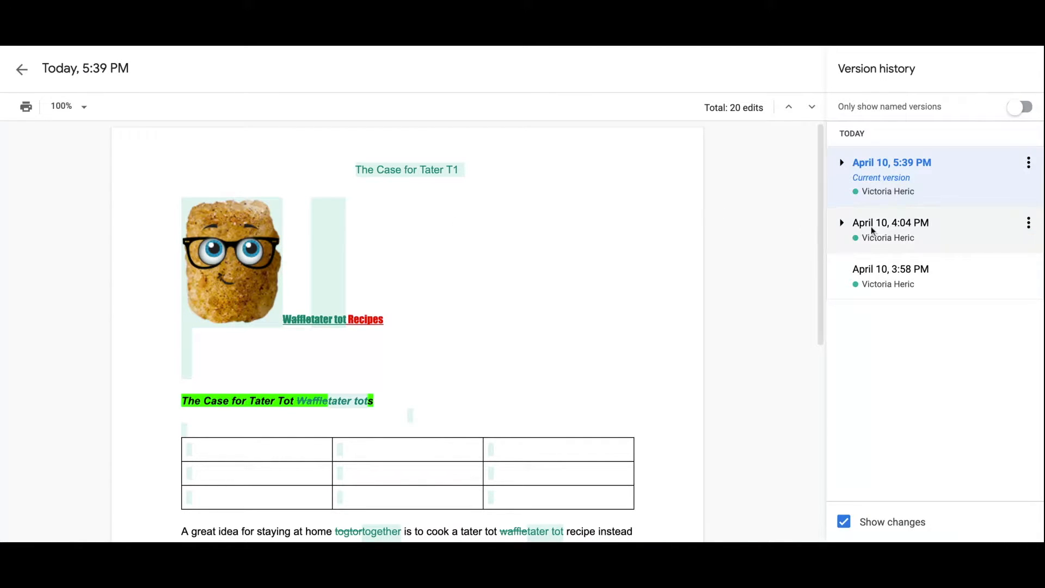
pyautogui.click(883, 271)
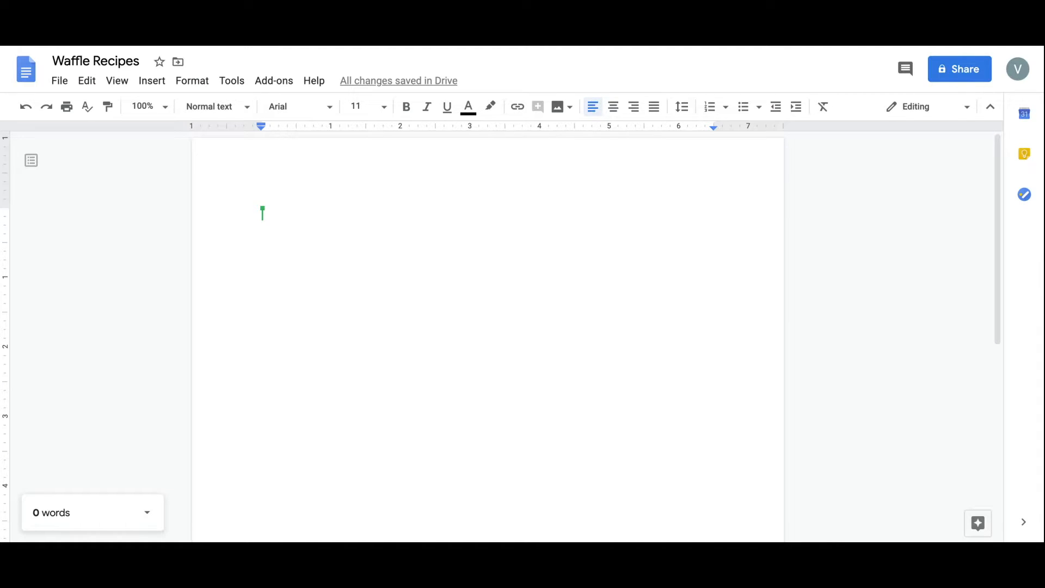
pyautogui.click(59, 81)
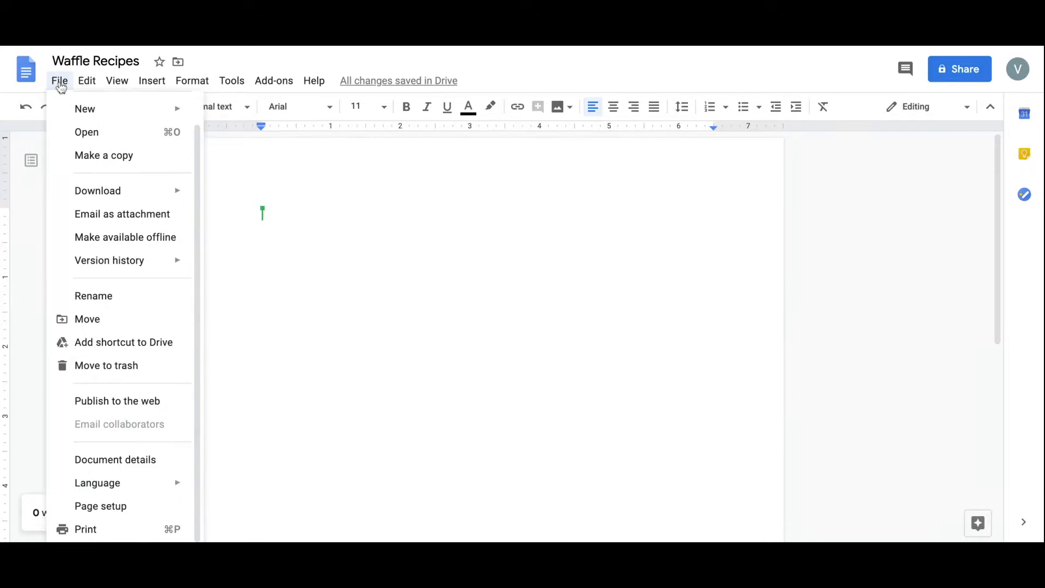
pyautogui.moveTo(123, 261)
pyautogui.click(260, 289)
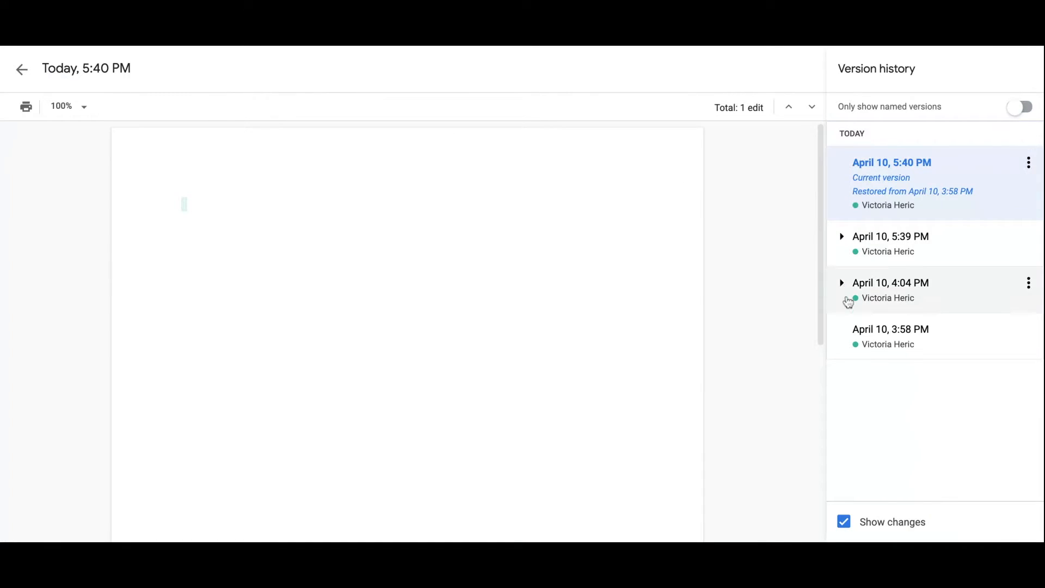
pyautogui.click(890, 253)
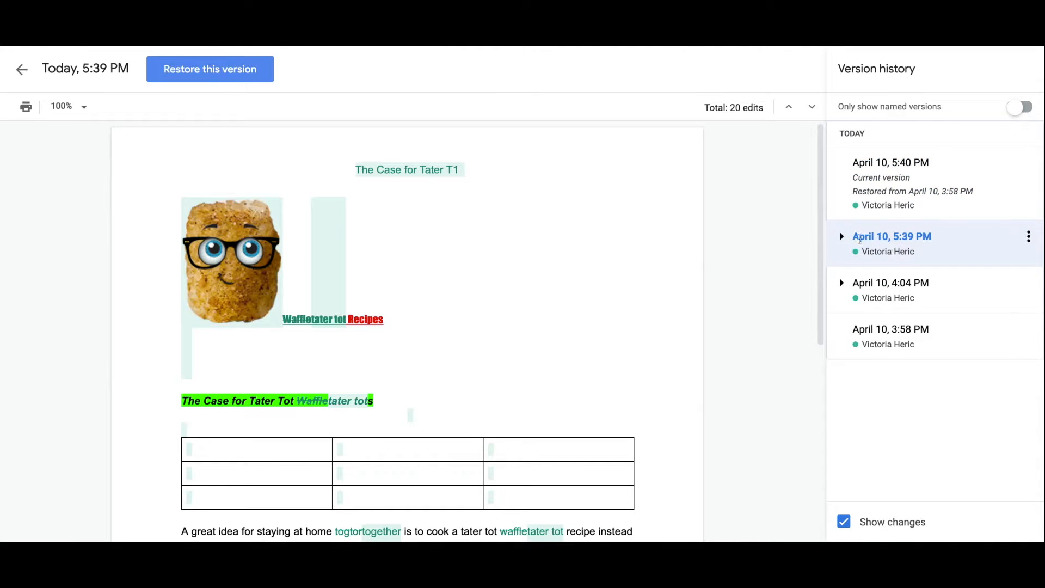
pyautogui.click(222, 70)
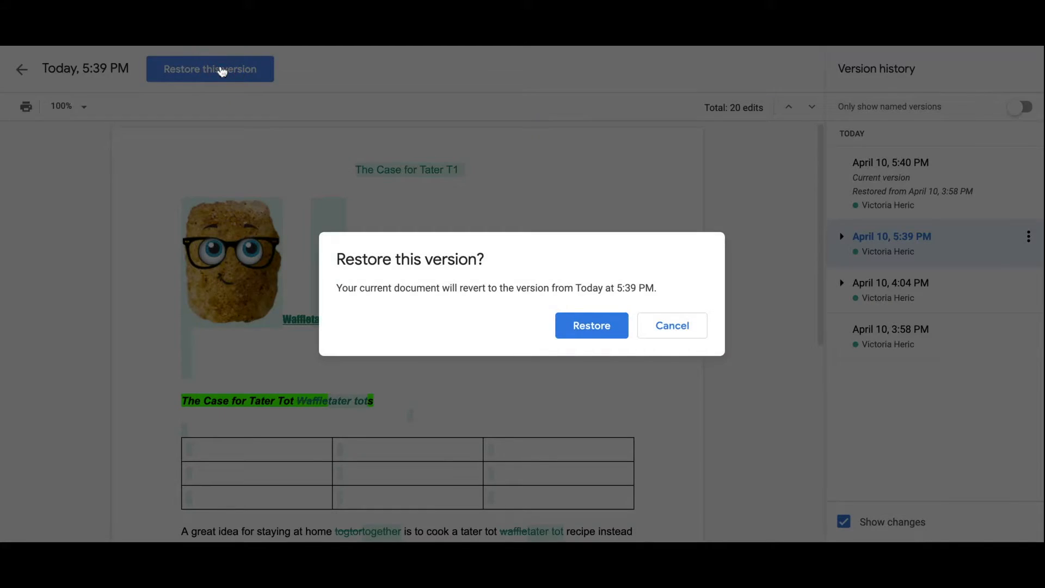
pyautogui.click(575, 336)
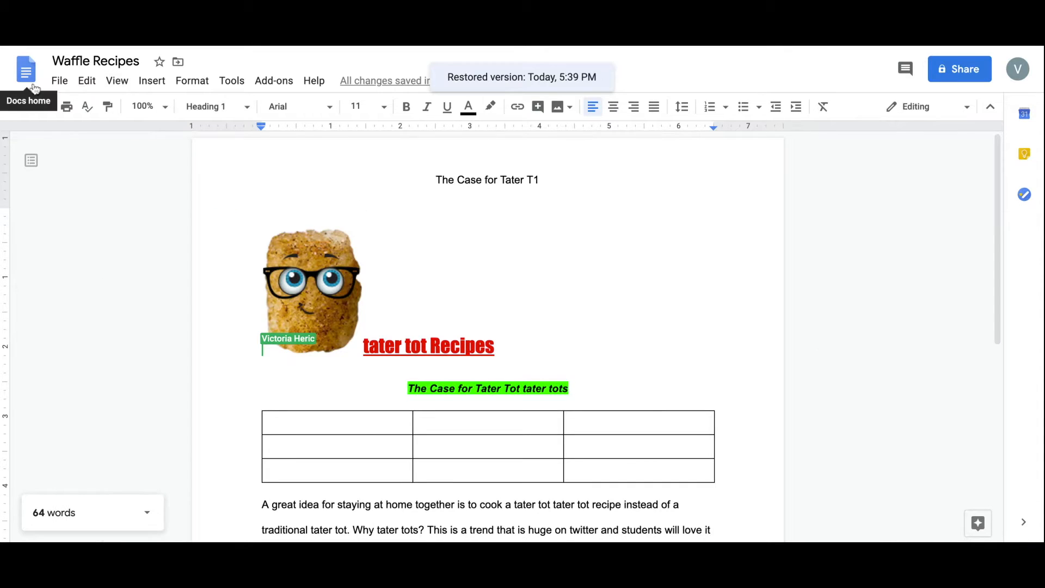
# In Page setup, make the page colour yellow while keeping Letter paper size.
pyautogui.click(60, 82)
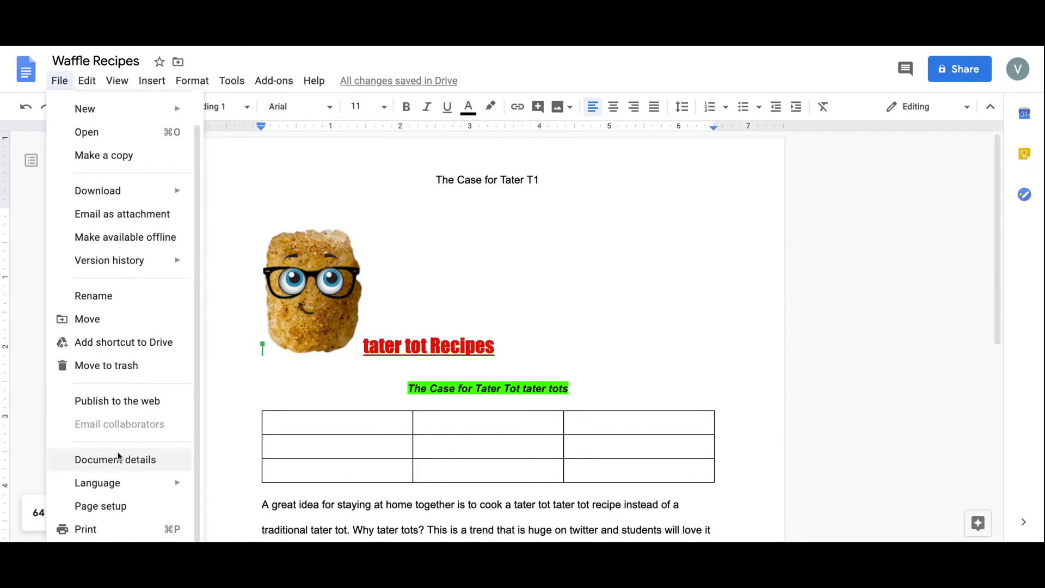
pyautogui.click(102, 506)
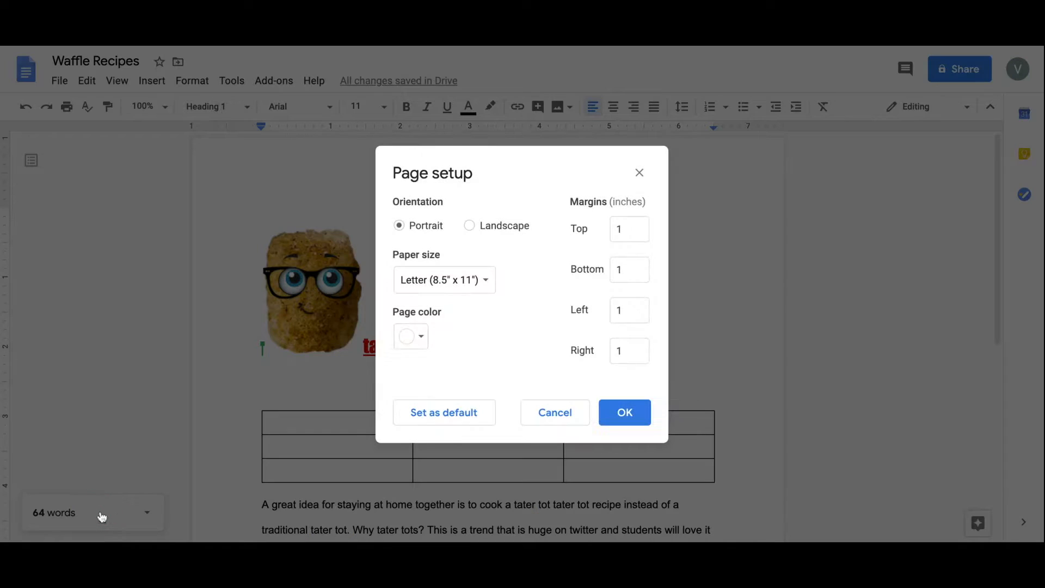
pyautogui.click(486, 283)
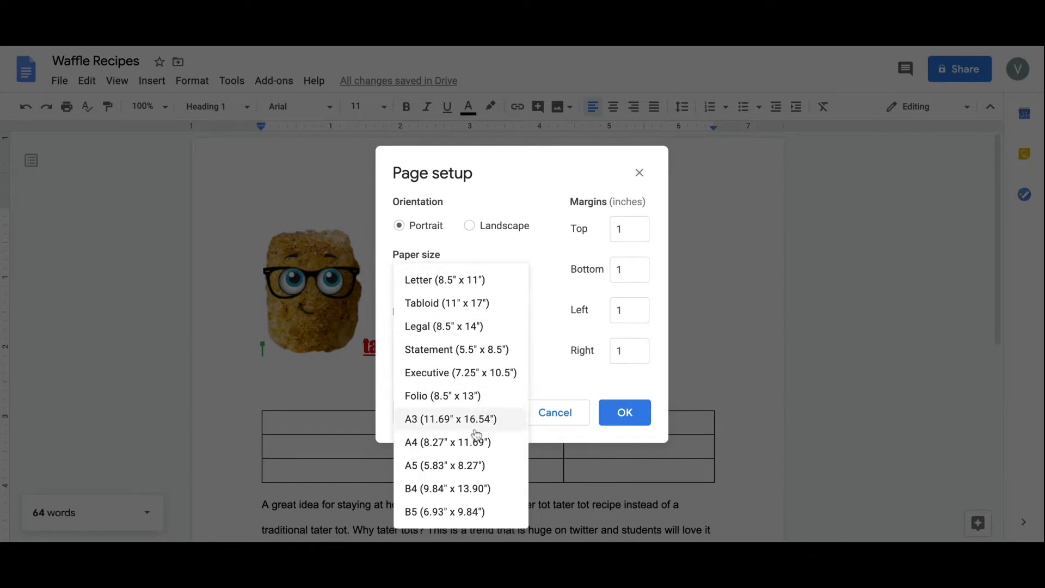
pyautogui.click(542, 385)
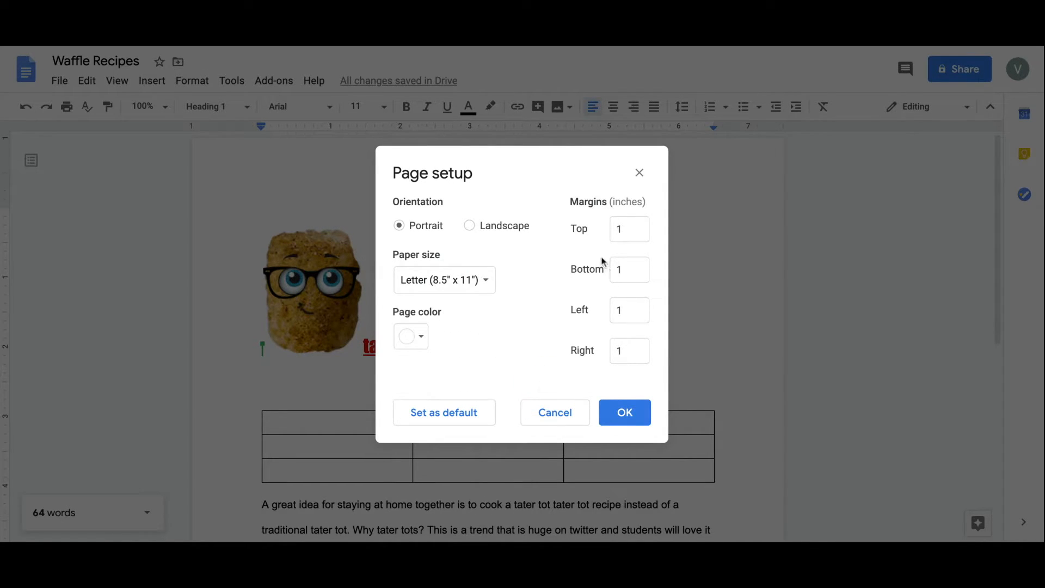
pyautogui.click(419, 338)
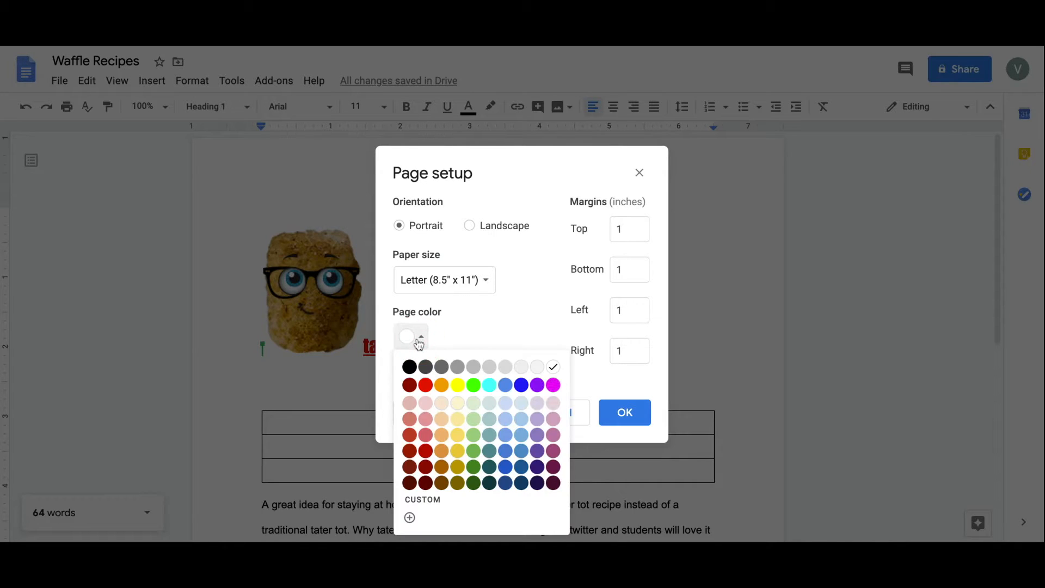
pyautogui.click(458, 385)
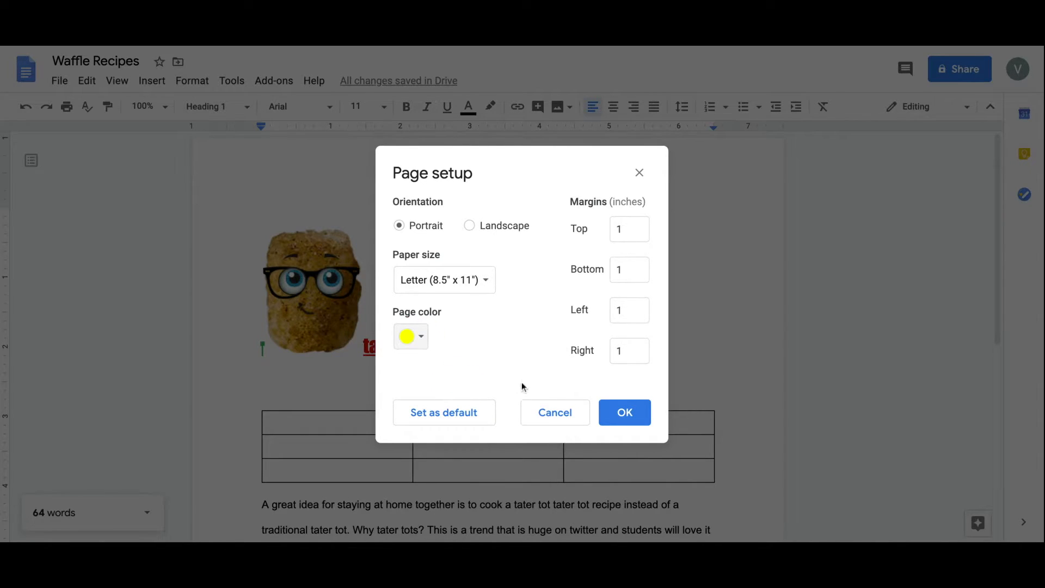
pyautogui.click(619, 418)
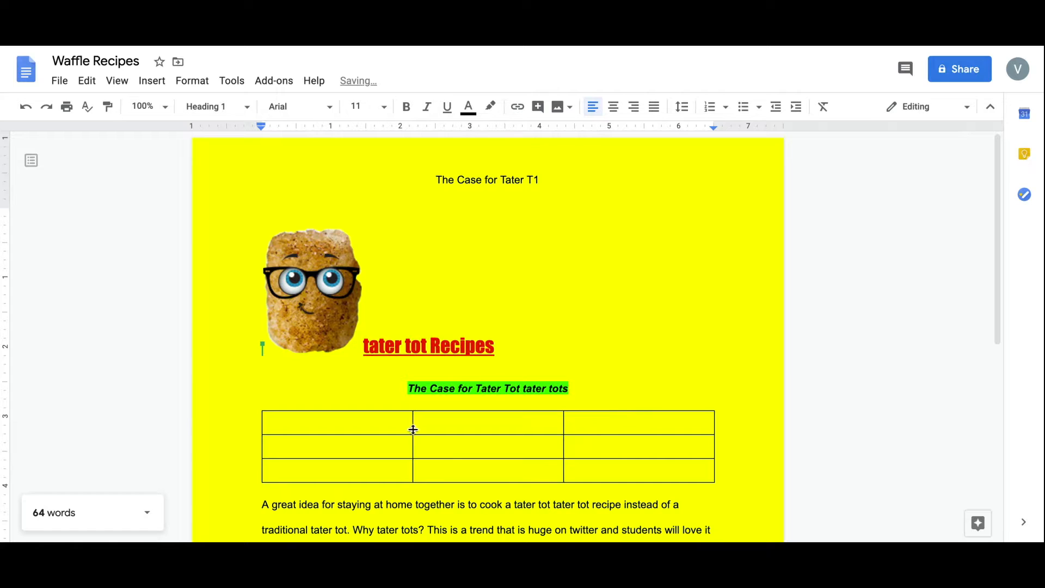
pyautogui.click(55, 84)
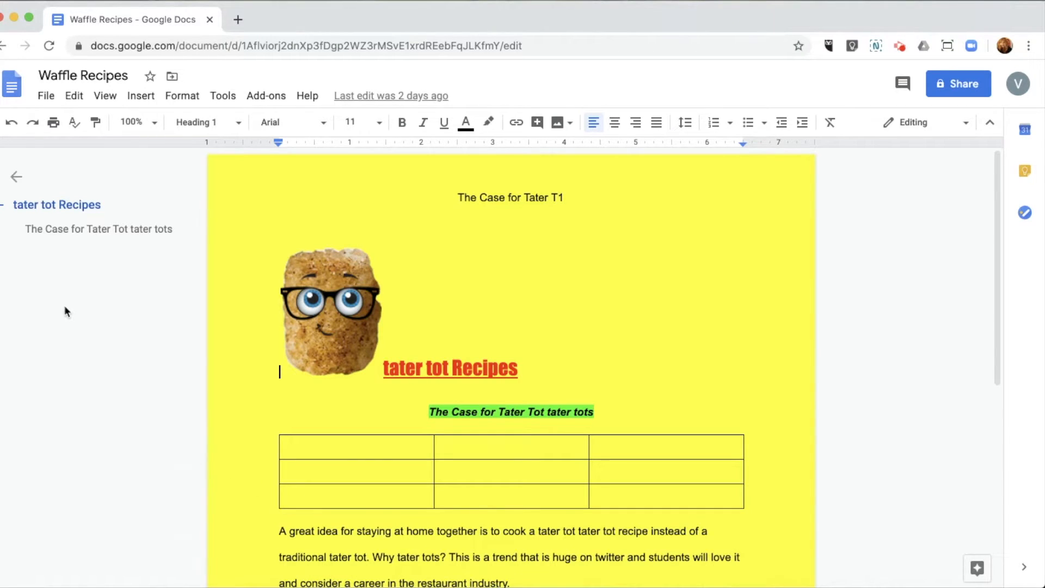
pyautogui.click(47, 97)
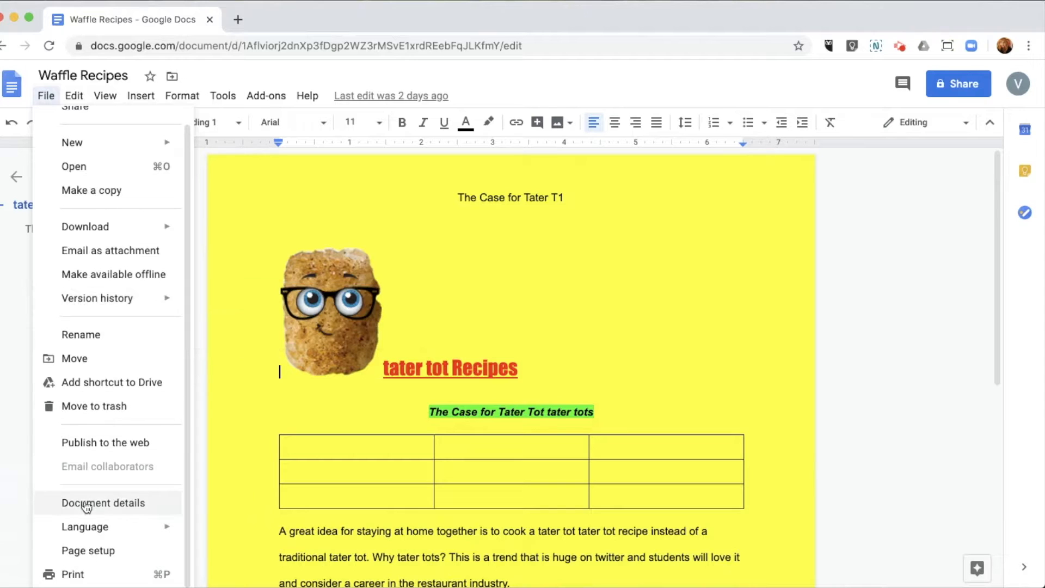
pyautogui.click(75, 575)
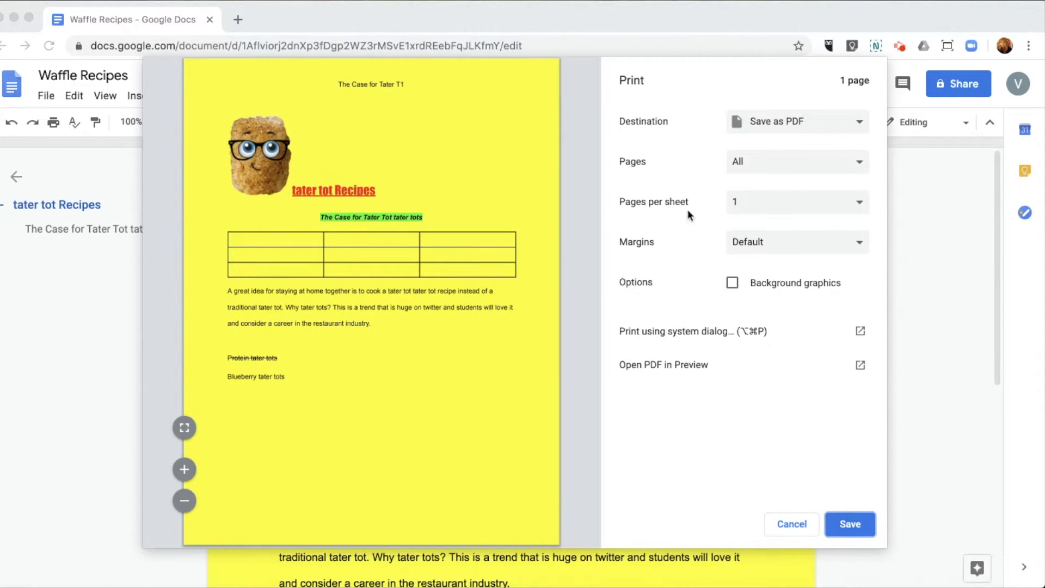
pyautogui.click(859, 170)
pyautogui.click(864, 203)
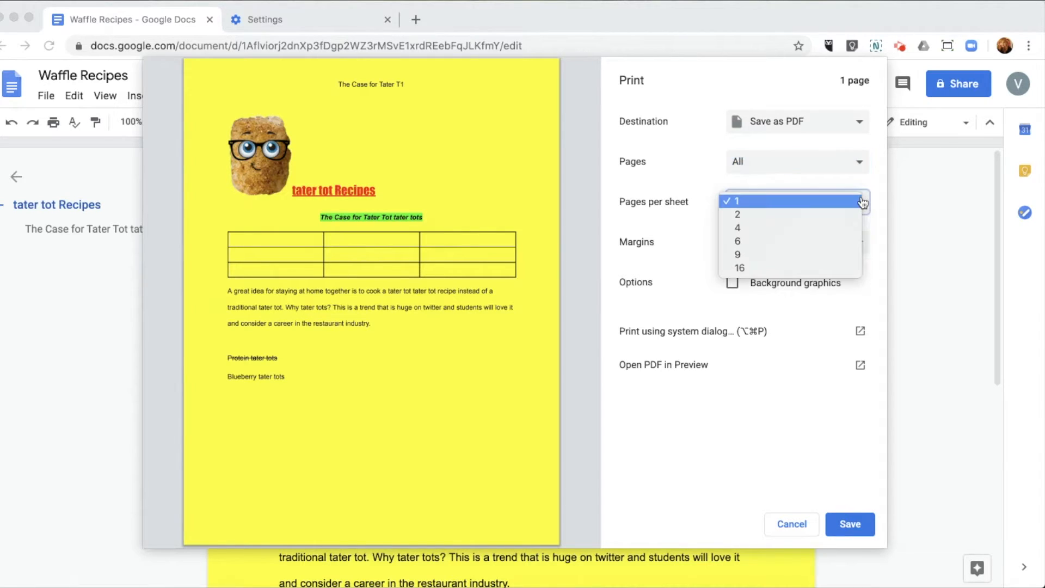
pyautogui.click(864, 203)
pyautogui.click(858, 250)
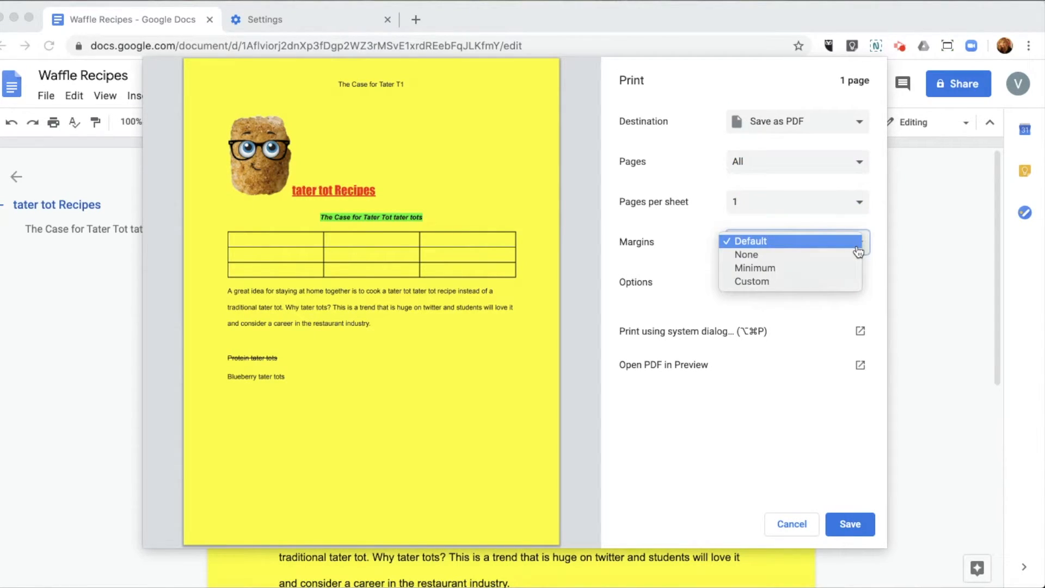
pyautogui.click(687, 249)
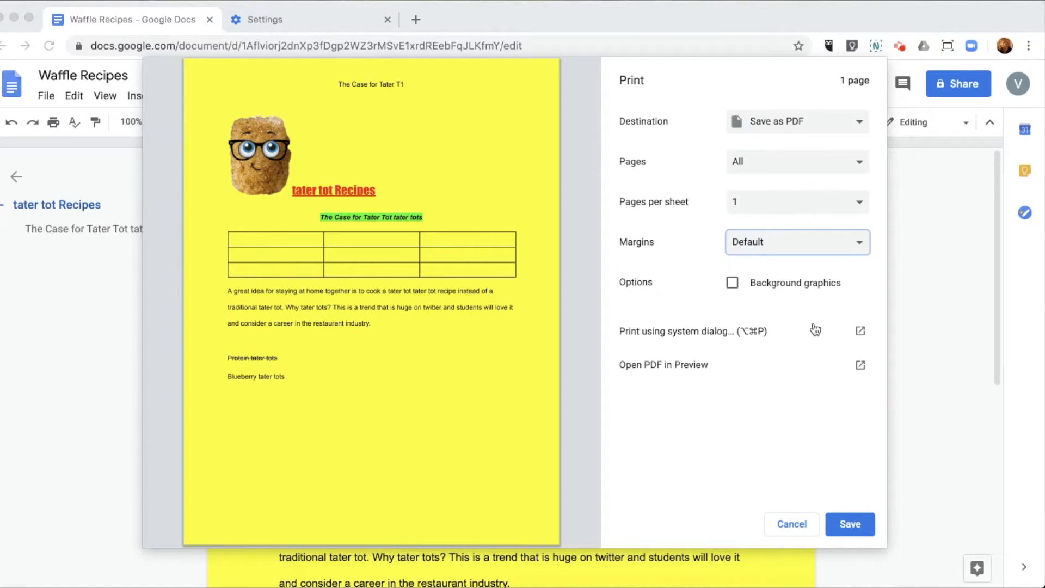
pyautogui.click(796, 522)
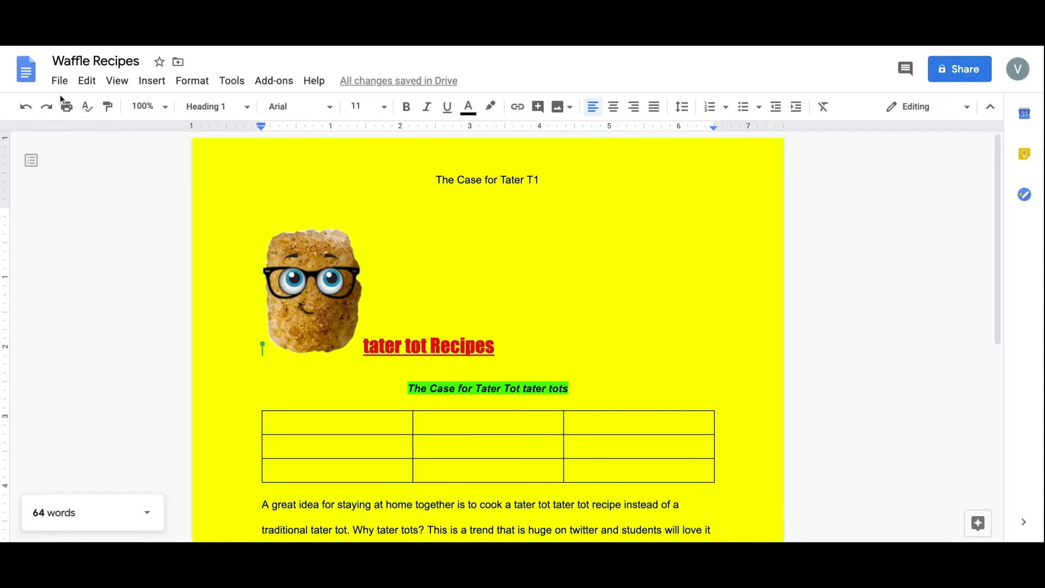
# Download the document as a Microsoft Word (.docx) file.
pyautogui.click(45, 95)
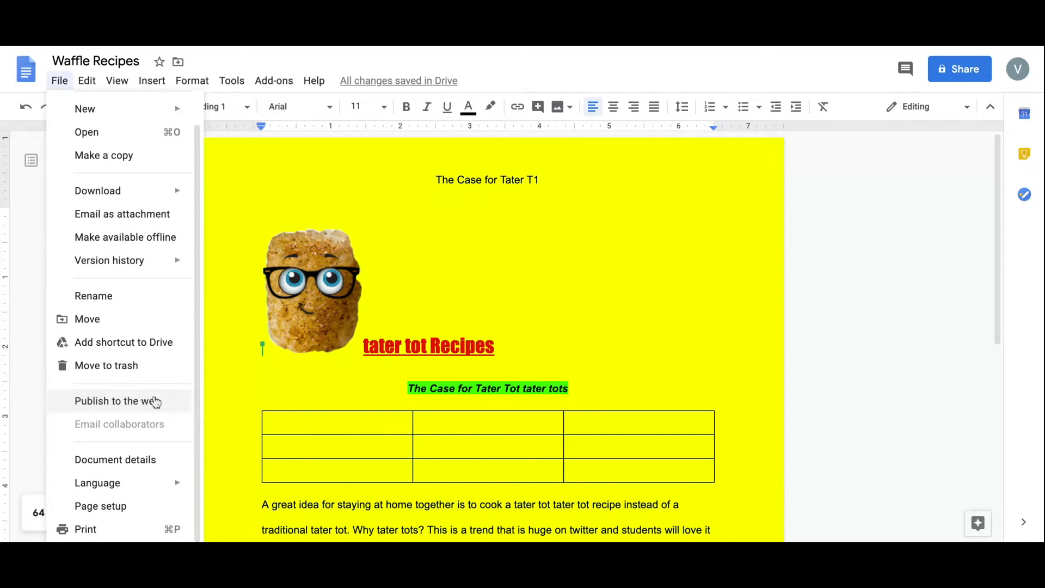
pyautogui.click(260, 381)
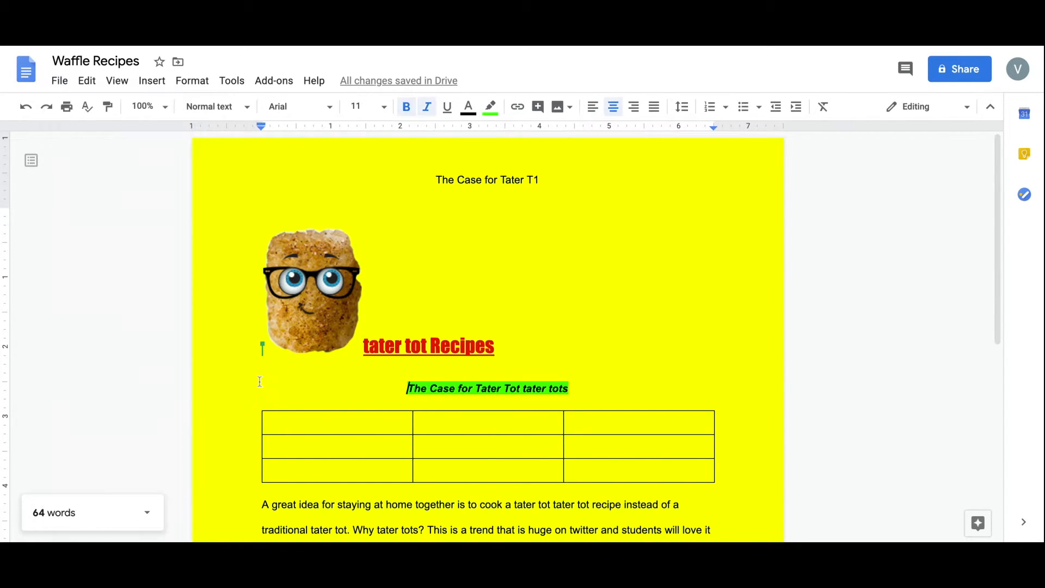
pyautogui.click(59, 81)
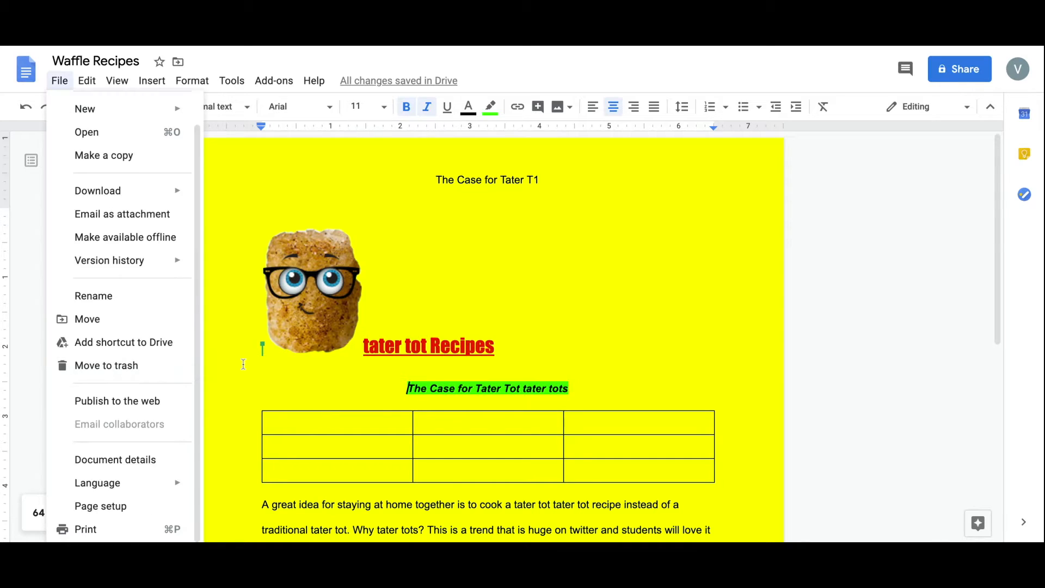
pyautogui.click(313, 291)
pyautogui.click(59, 80)
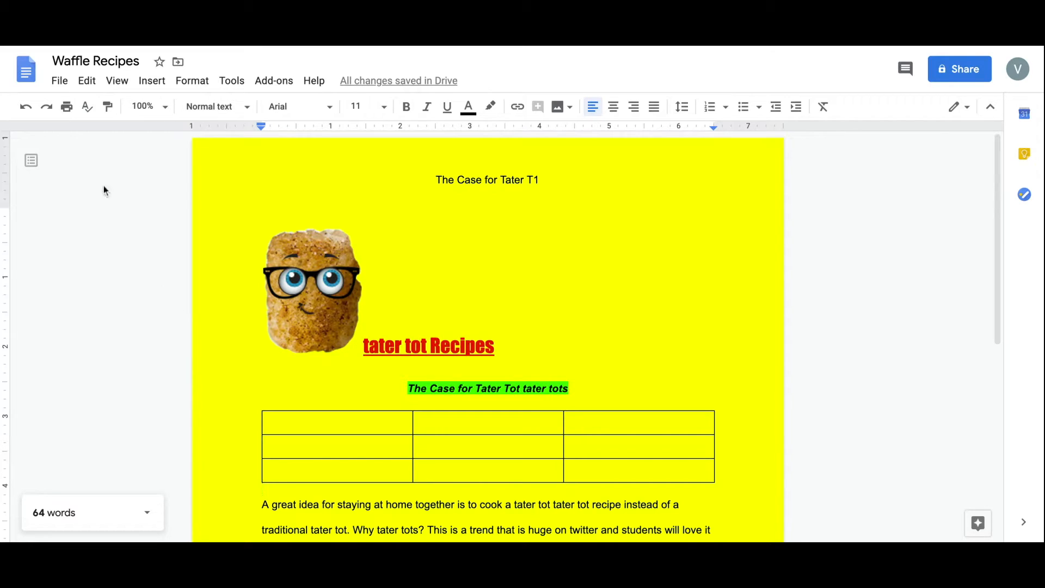
pyautogui.click(59, 82)
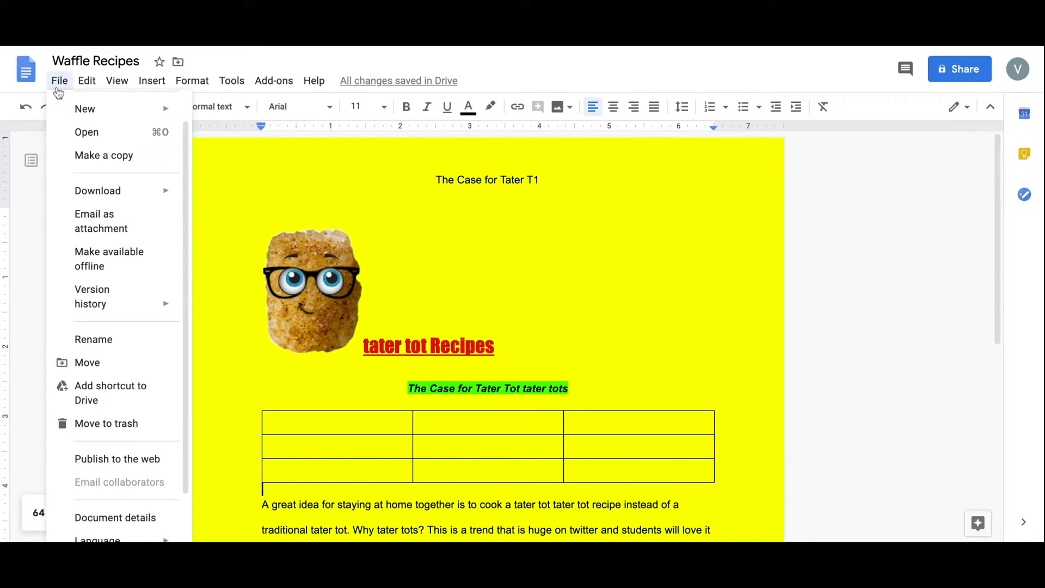
pyautogui.moveTo(90, 197)
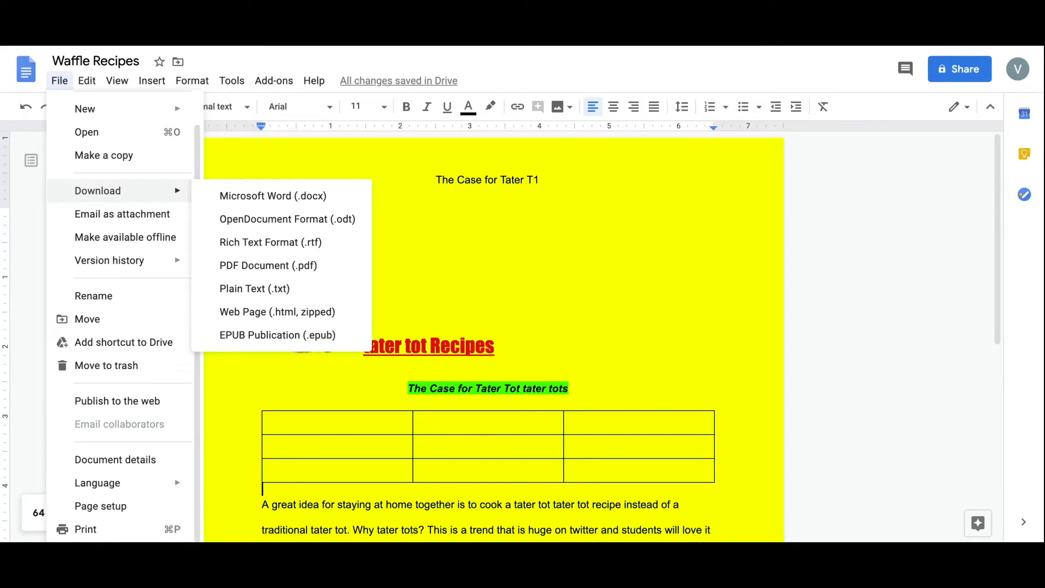
pyautogui.click(218, 200)
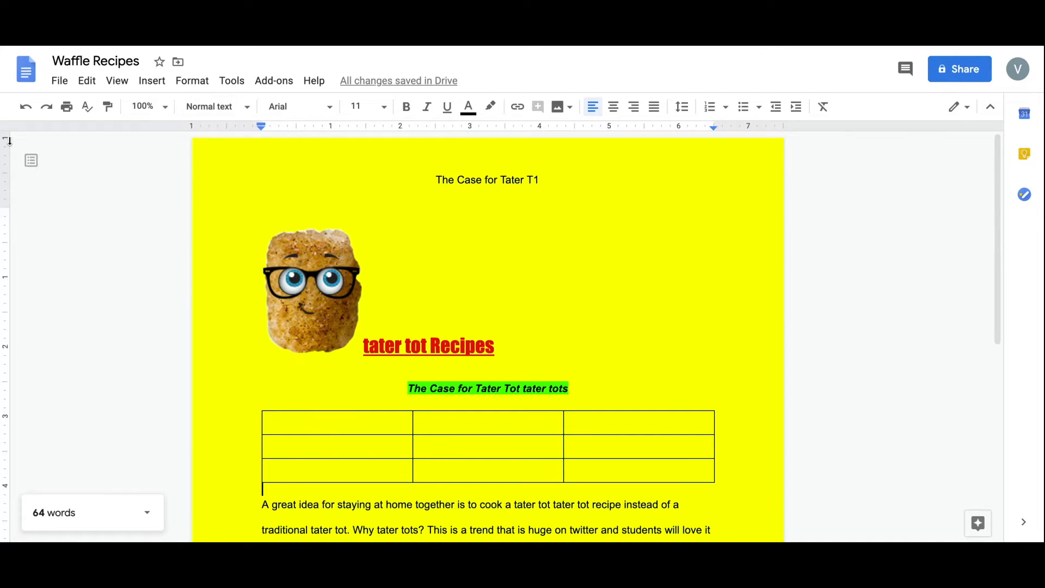
# Upload Using Google Slides.docx from the computer through the Open window's Upload tab.
pyautogui.click(58, 82)
pyautogui.click(68, 131)
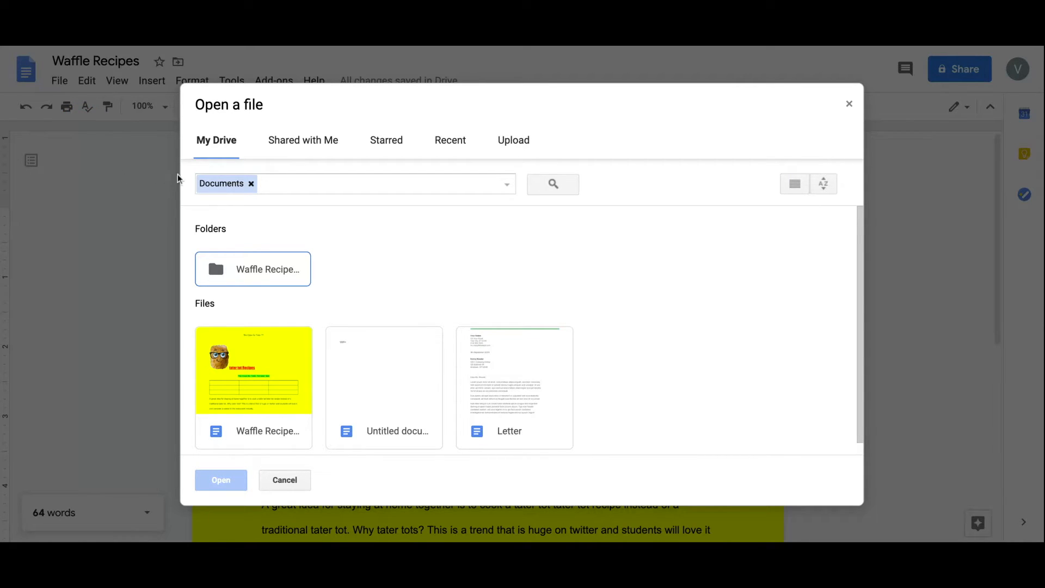
pyautogui.click(513, 143)
pyautogui.click(518, 333)
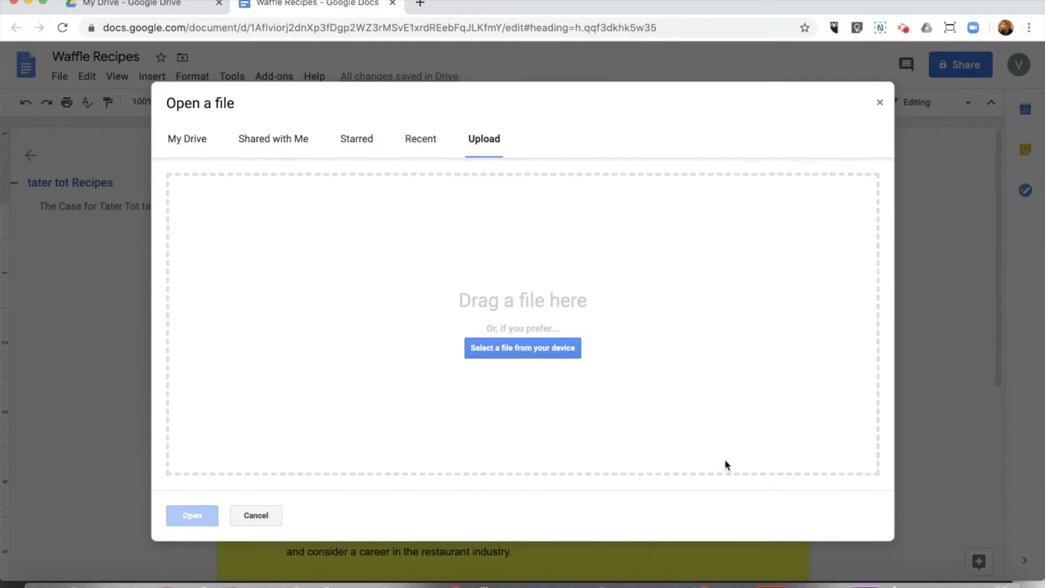
pyautogui.click(523, 349)
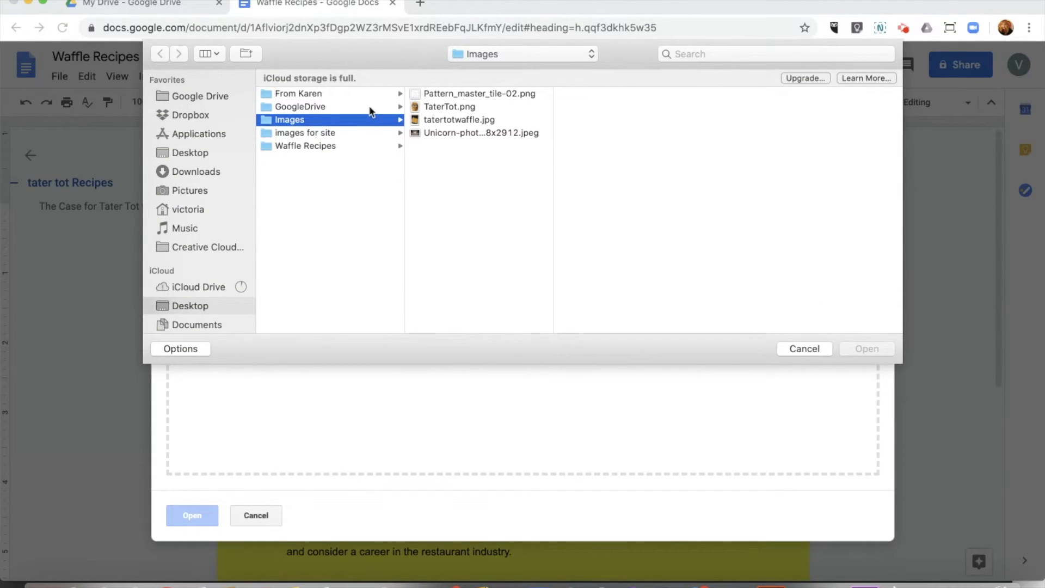
pyautogui.click(354, 96)
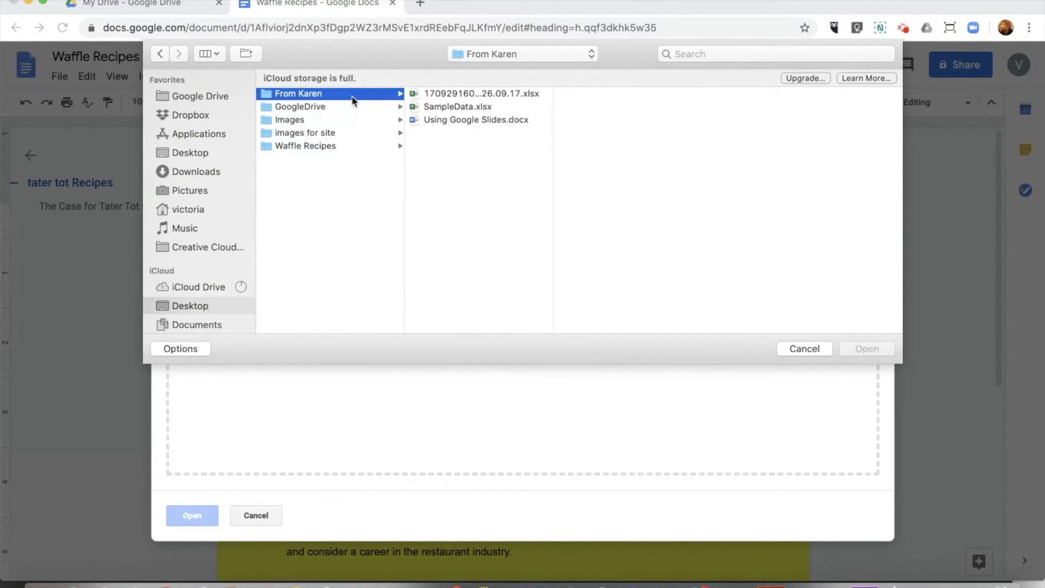
pyautogui.click(464, 119)
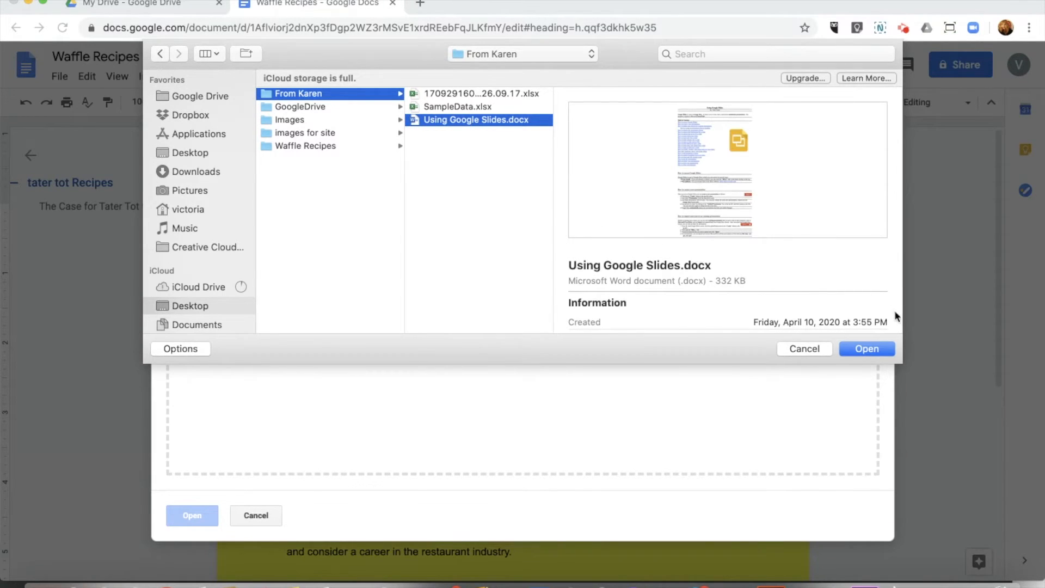
pyautogui.click(871, 349)
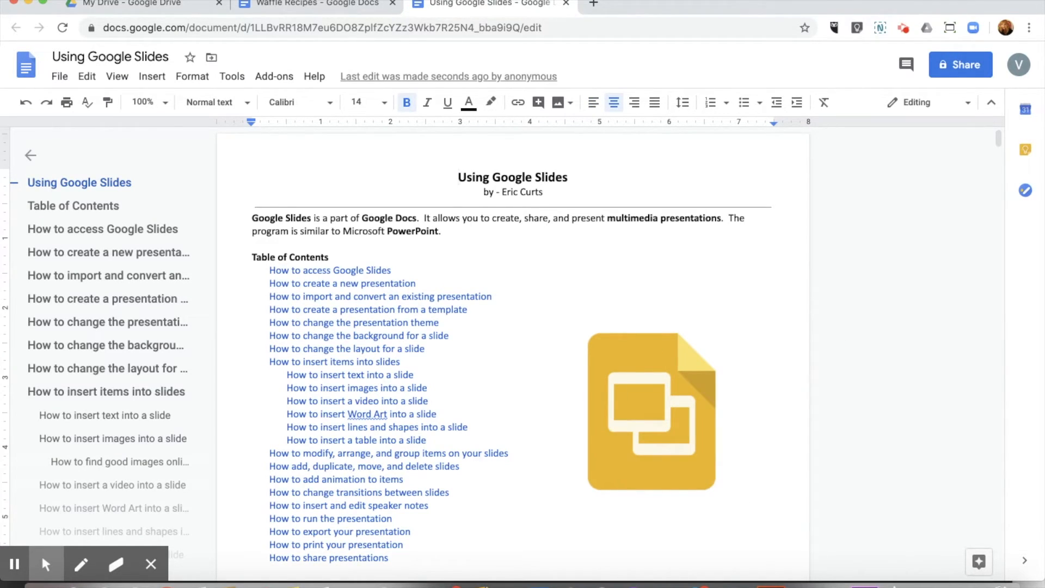
# Scroll down through the opened Using Google Slides document and its table of contents.
pyautogui.scroll(-3, 370, 461)
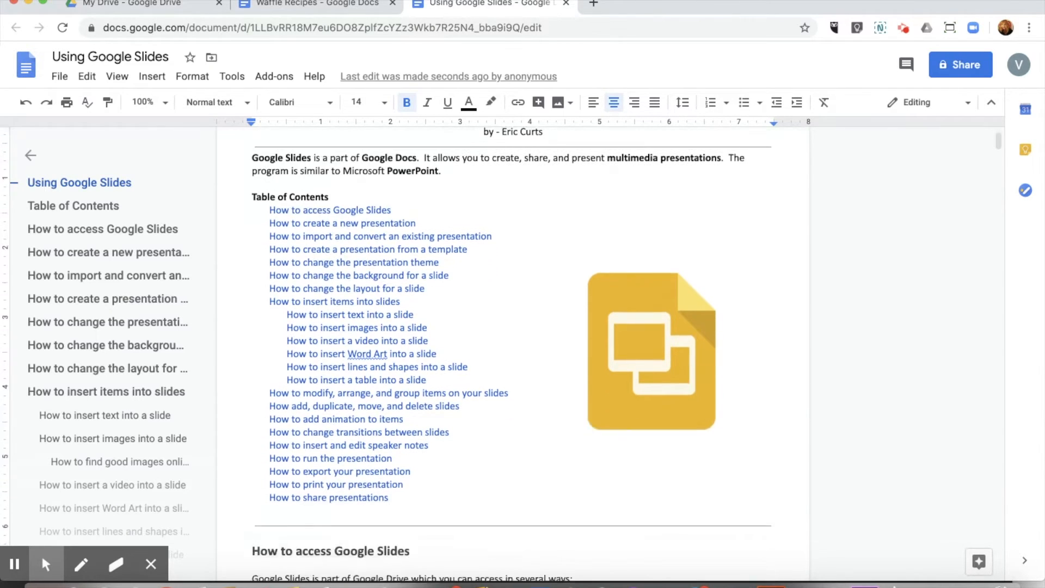
pyautogui.scroll(-5, 512, 353)
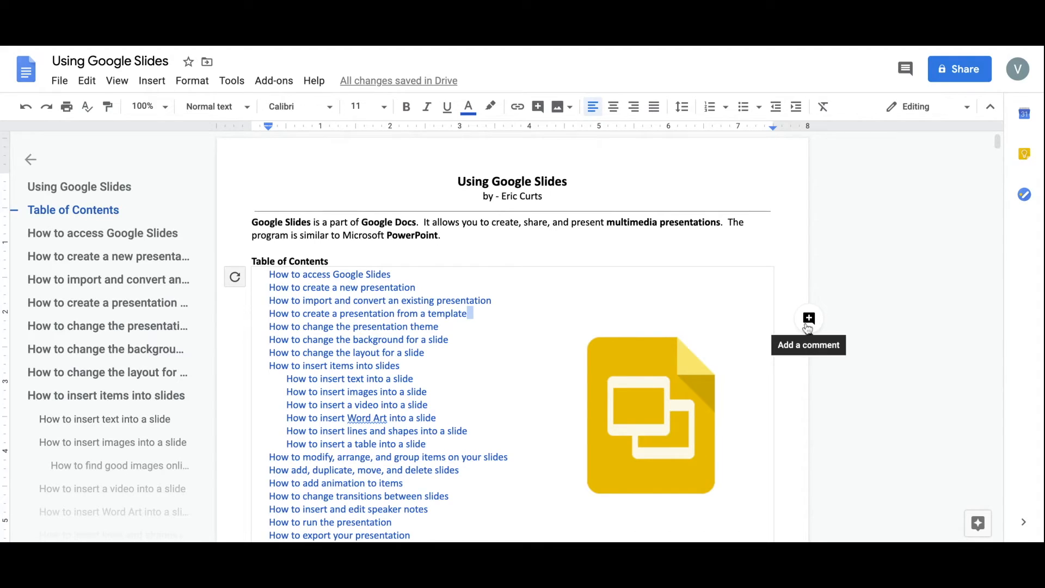
# Post a comment on the template contents entry saying the spelling was wrong.
pyautogui.click(808, 322)
pyautogui.click(855, 375)
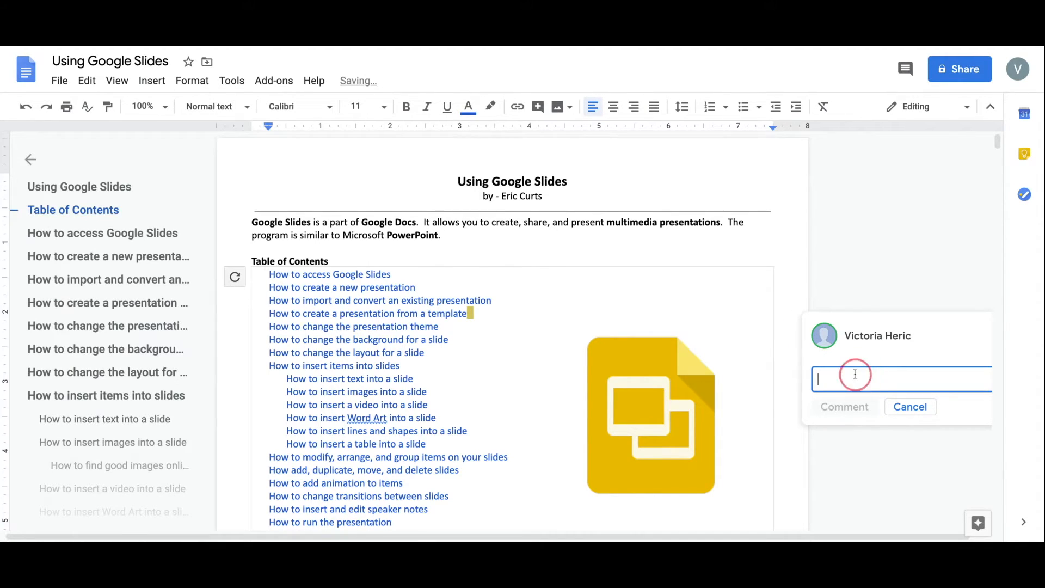
pyautogui.write('Karen, your spelling was wrong')
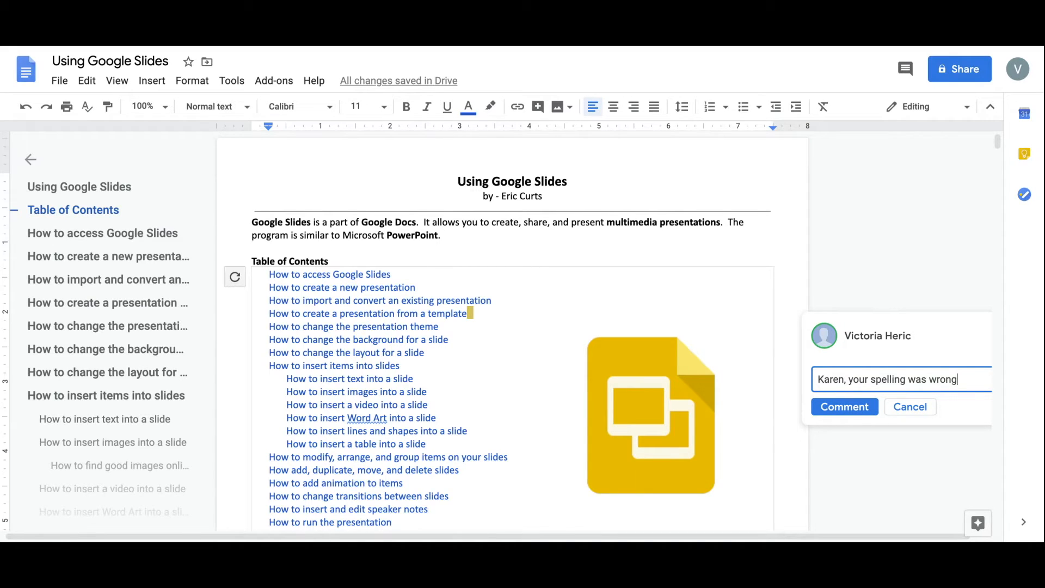
pyautogui.click(835, 407)
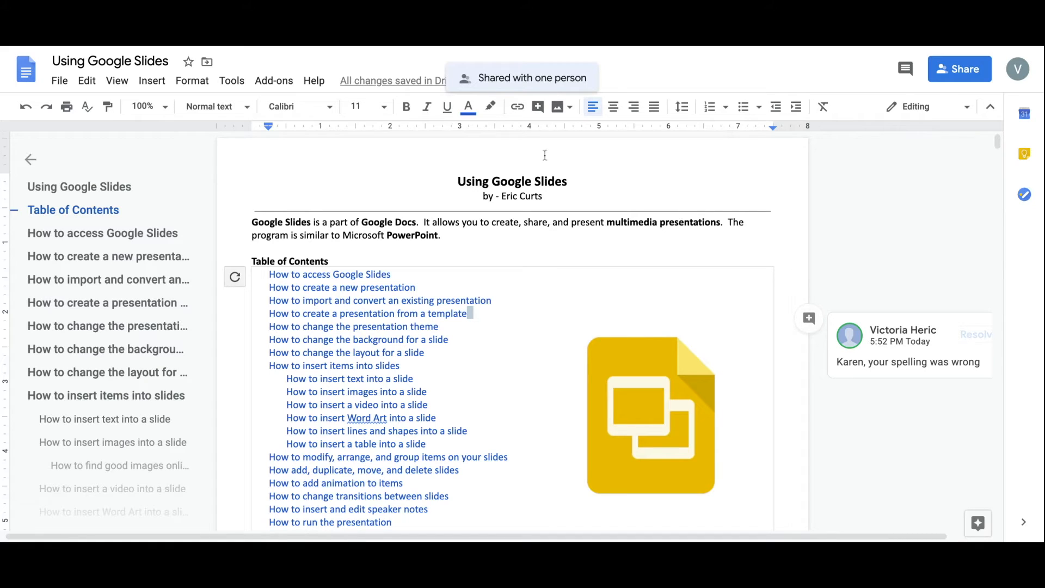
# Open the document's sharing settings and add the recipient's e-mail address.
pyautogui.click(60, 81)
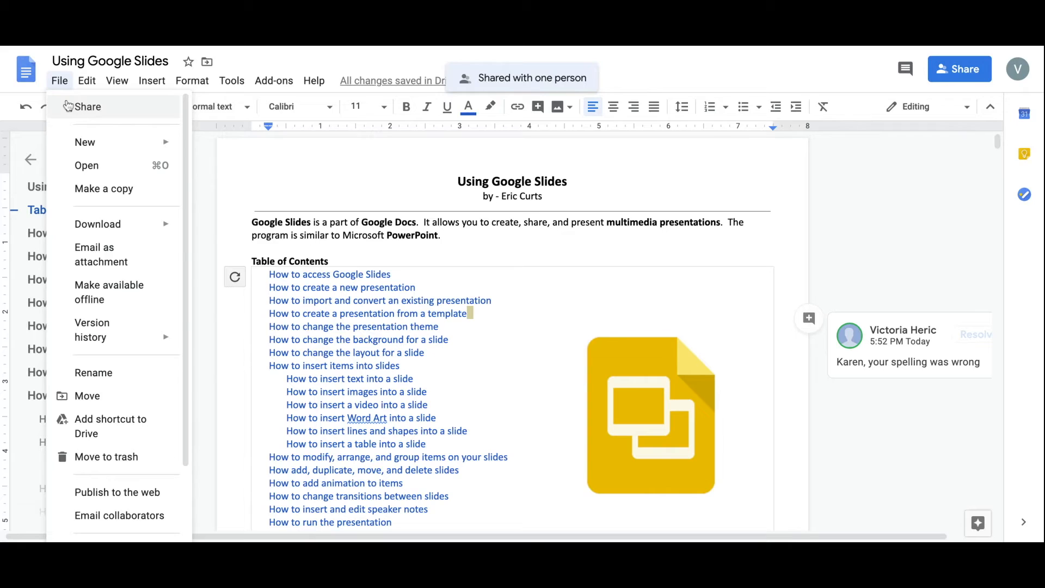
pyautogui.click(67, 106)
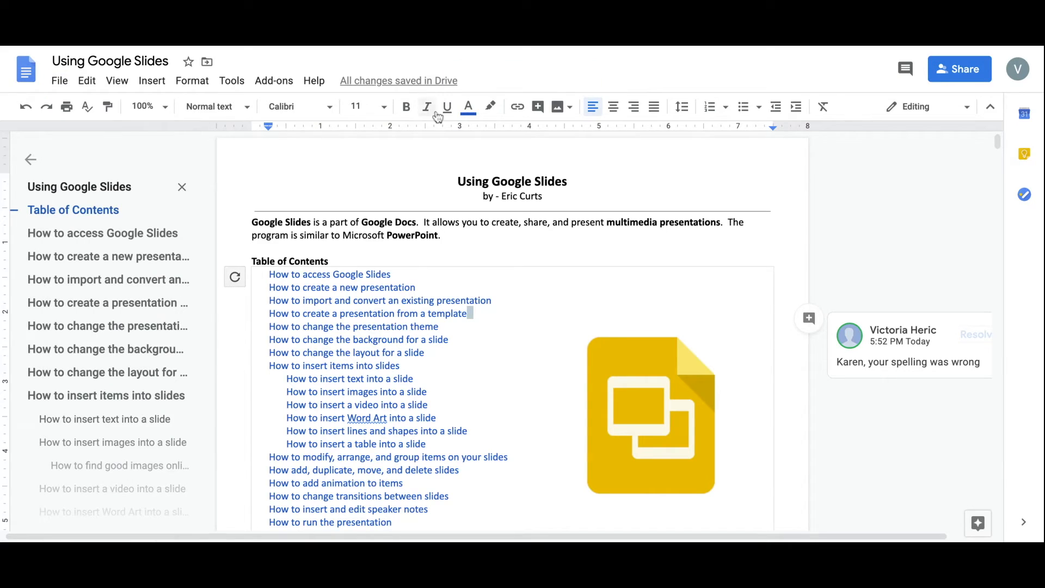
pyautogui.click(953, 71)
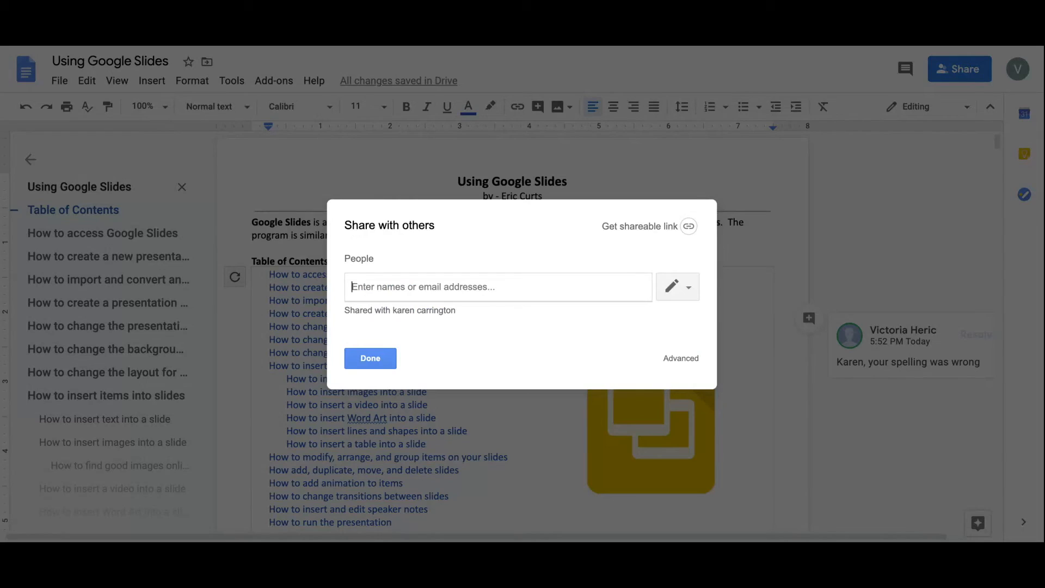
pyautogui.click(422, 286)
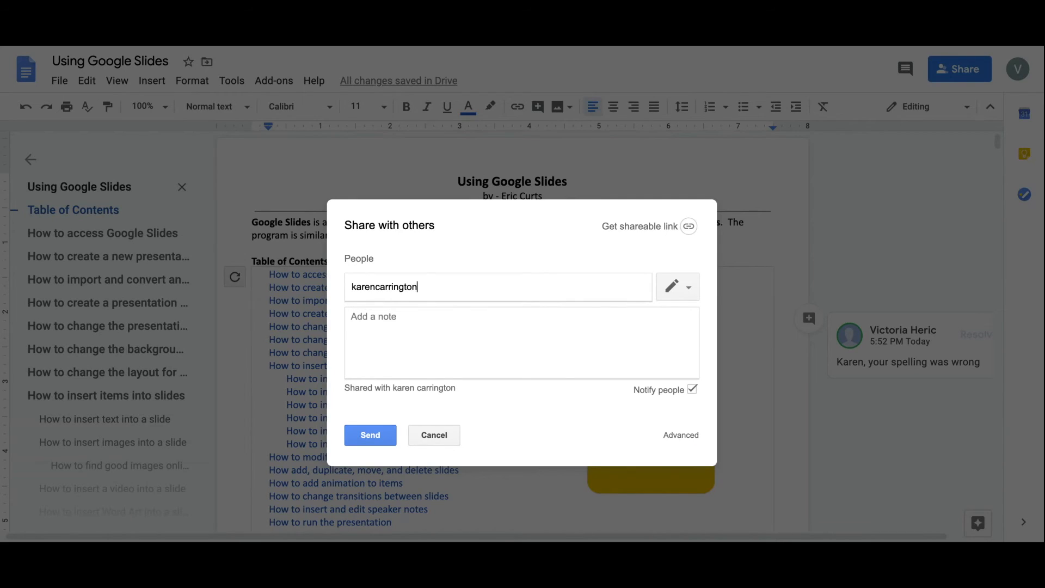
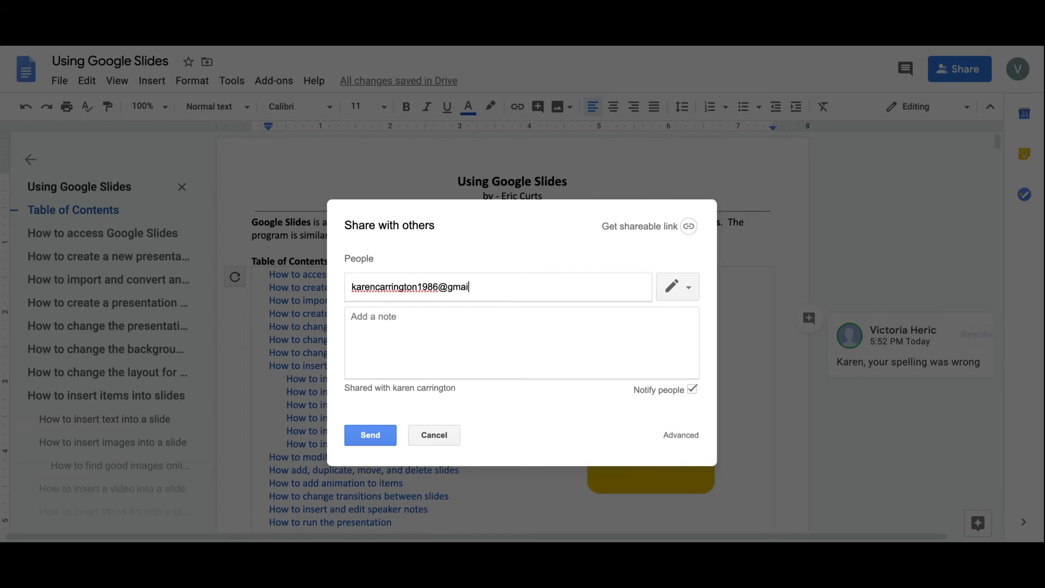
pyautogui.press('Tab')
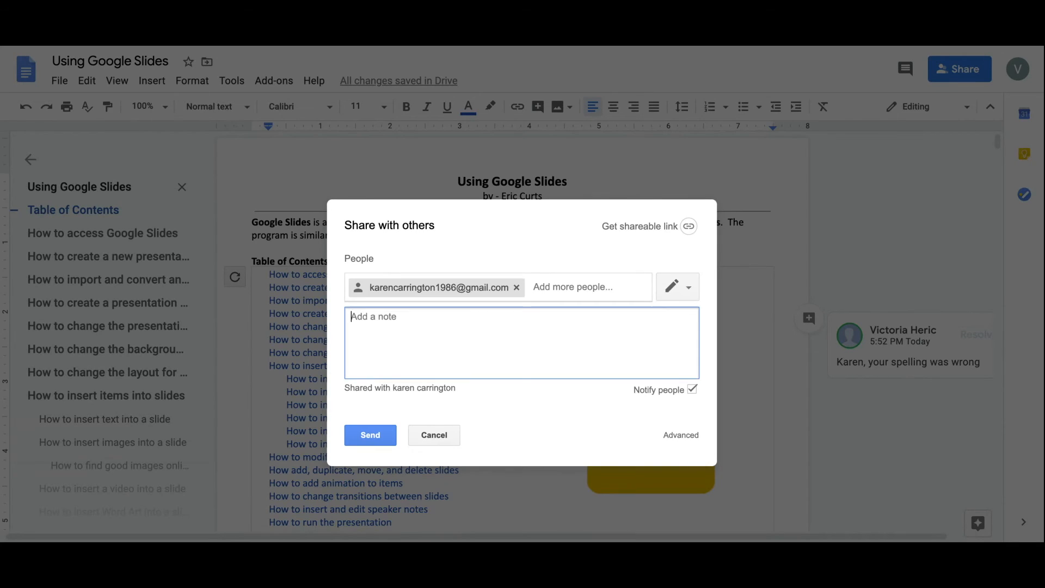
# Add the note 'the document you requested. thanks', set access to Can view, and send.
pyautogui.write('the document you req')
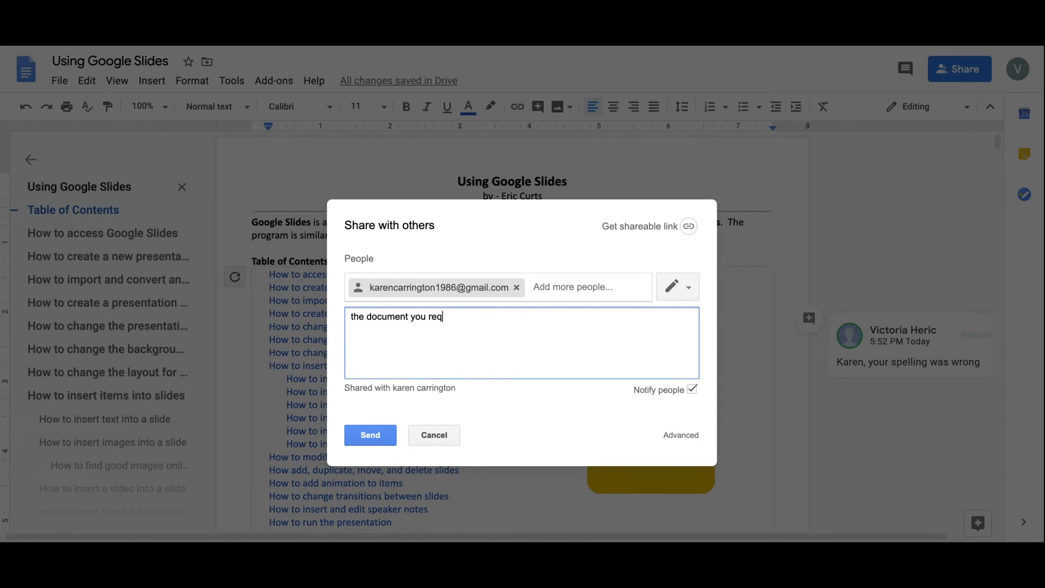
pyautogui.write('uested. thanks')
pyautogui.click(686, 287)
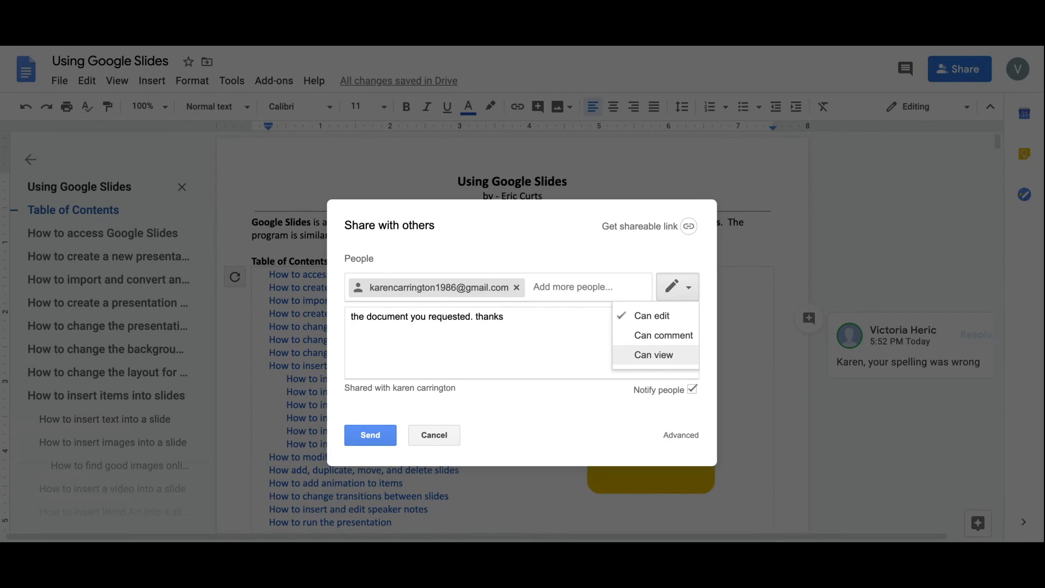
pyautogui.click(660, 356)
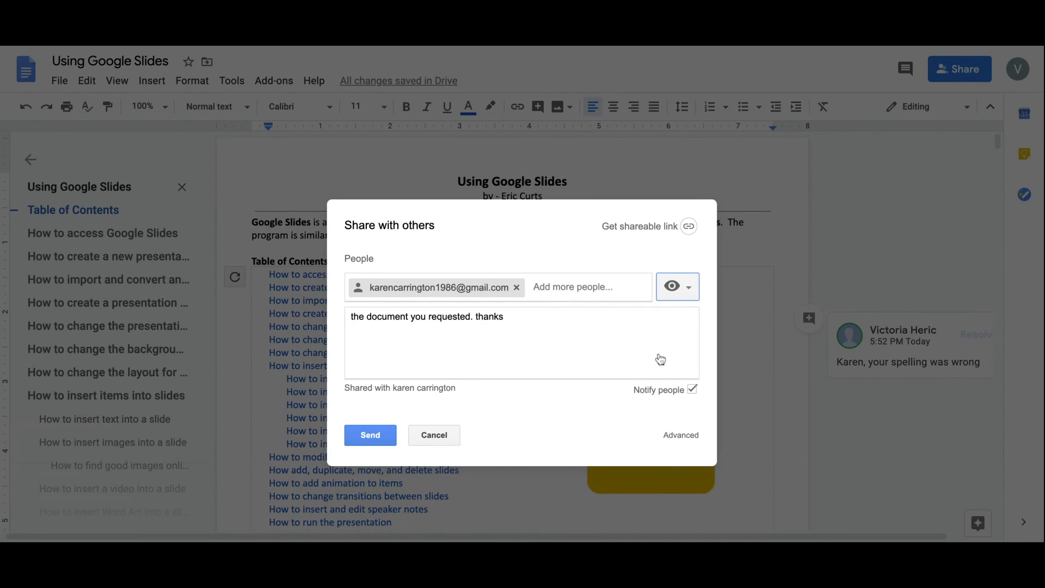
pyautogui.click(370, 436)
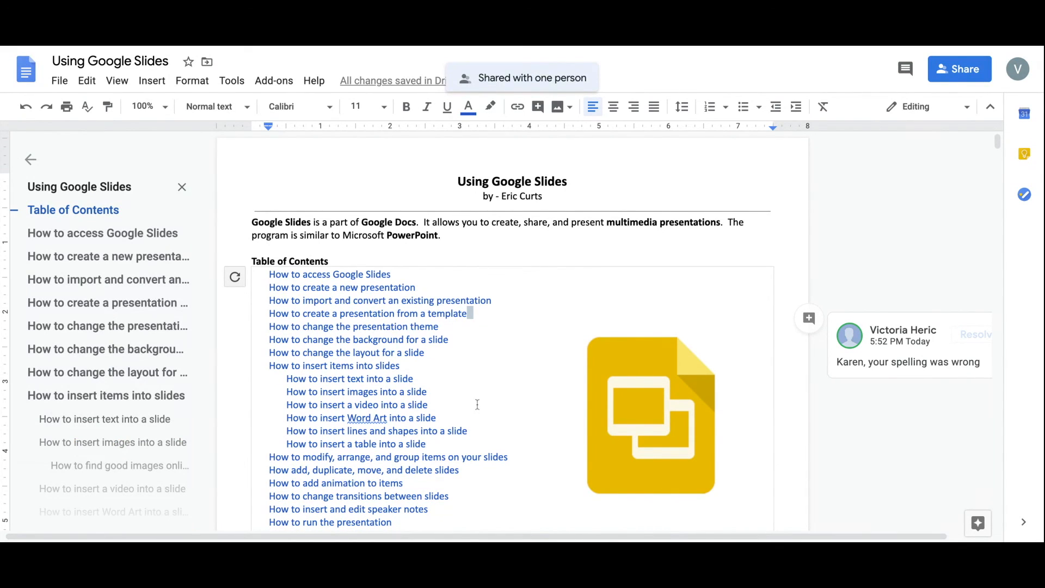
# Return to the top of the document and open the Help menu.
pyautogui.hotkey('ctrl', 'Home')
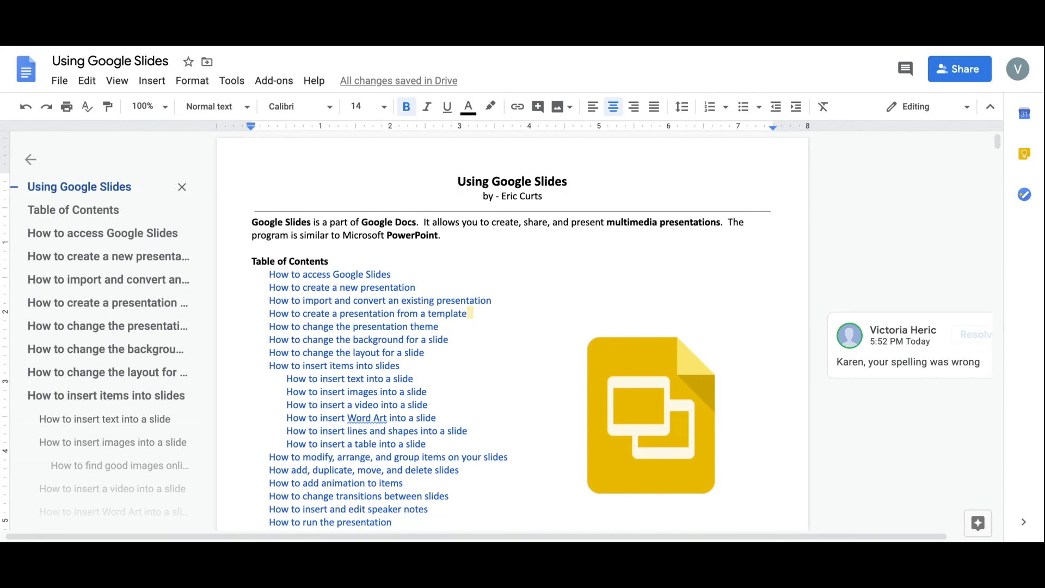
pyautogui.click(315, 90)
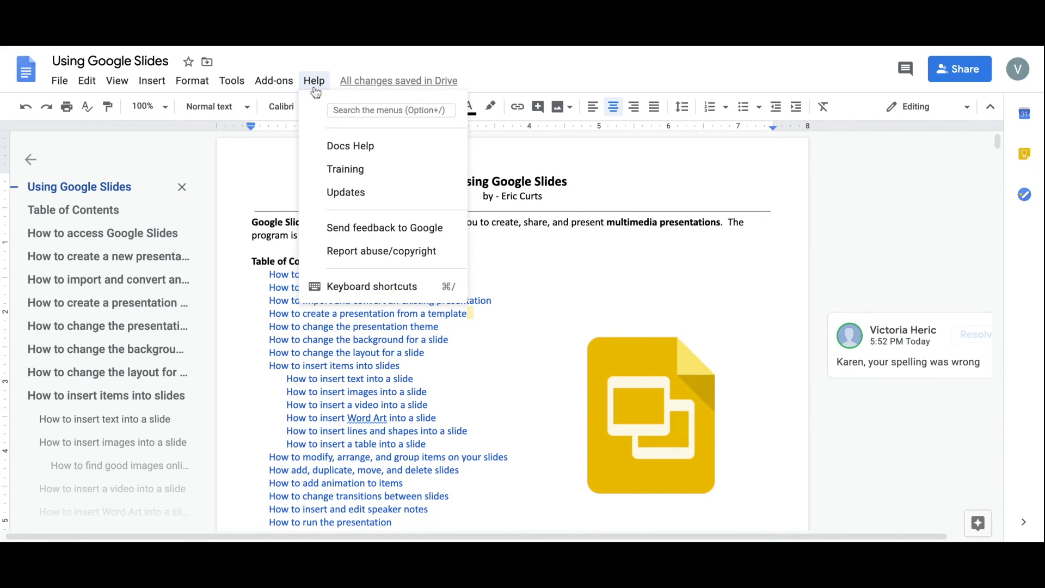